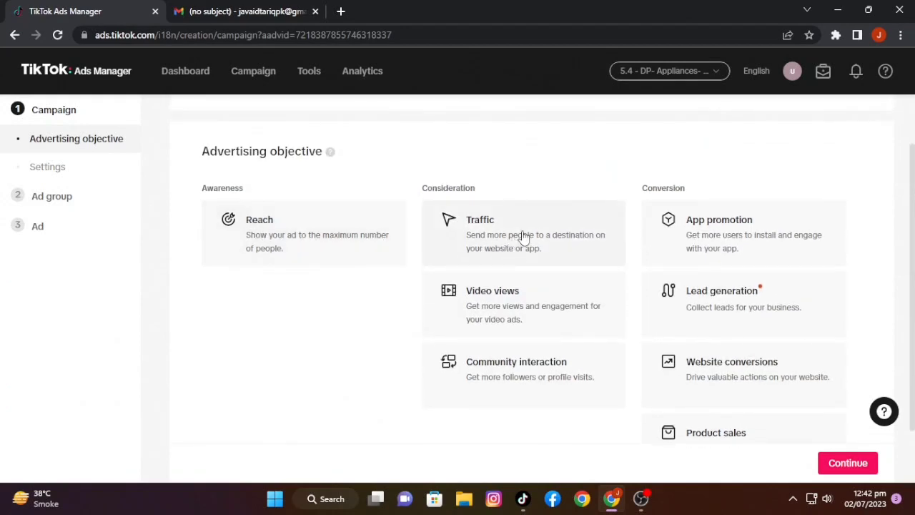
# Choose Video views as the advertising objective and name the campaign with the owner's first name followed by "views"
pyautogui.click(505, 321)
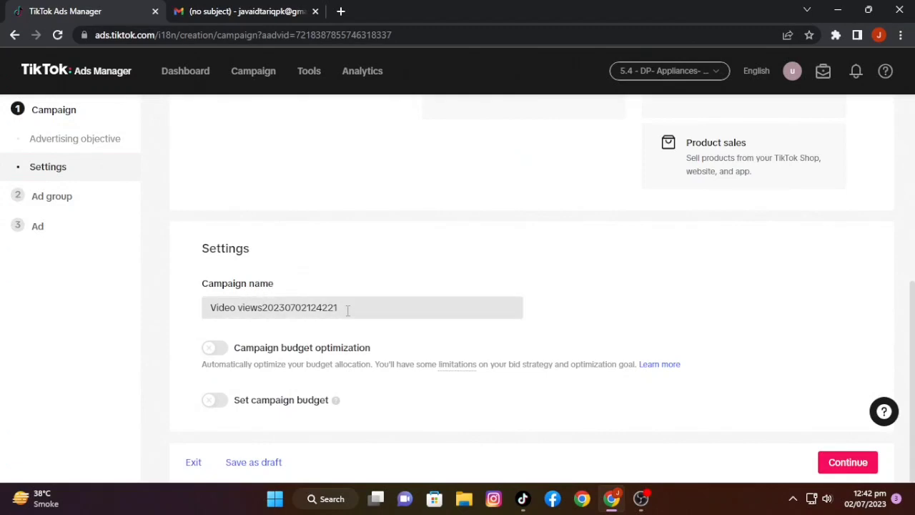
pyautogui.moveTo(348, 308); pyautogui.dragTo(31, 311)
pyautogui.write('javaid views')
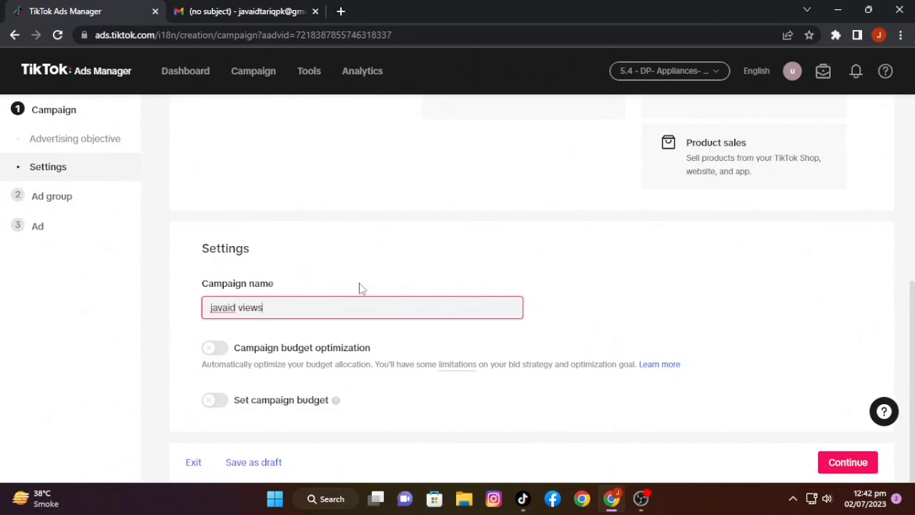
# Try the campaign budget optimization and Set campaign budget options, leaving both switched off
pyautogui.click(213, 350)
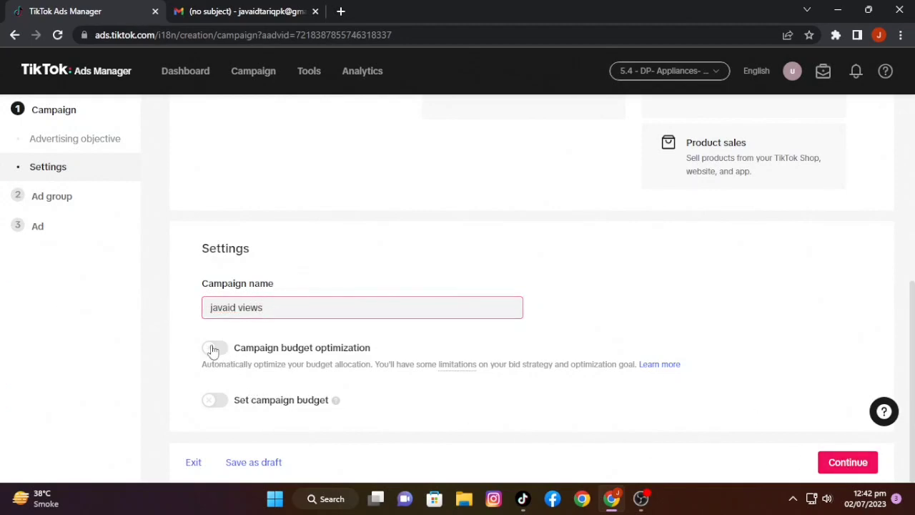
pyautogui.click(213, 350)
pyautogui.click(214, 349)
pyautogui.click(215, 401)
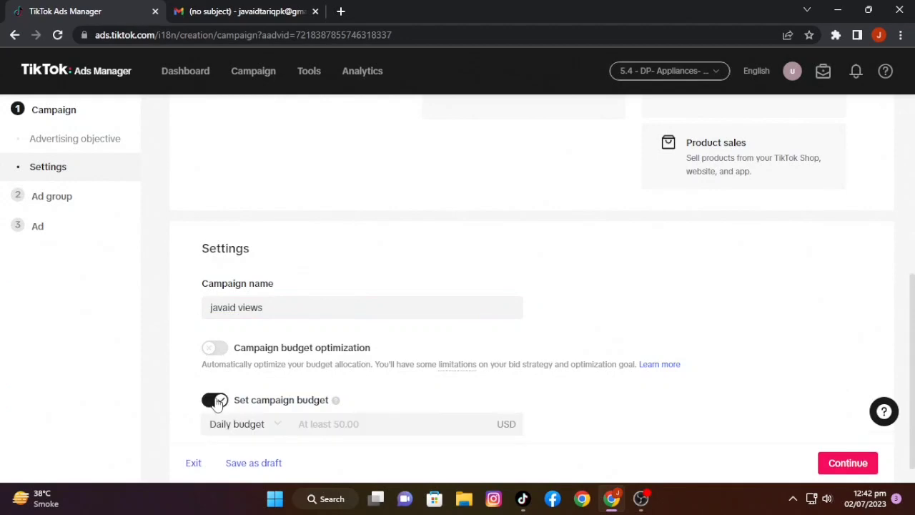
pyautogui.click(216, 402)
# Continue to the ad group settings and name the ad group with the owner's first name followed by "vietnam"
pyautogui.click(860, 471)
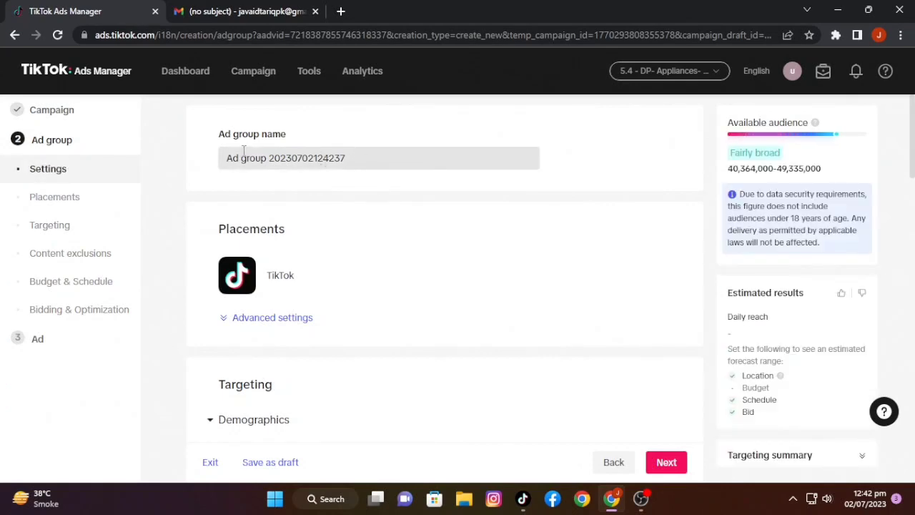
pyautogui.moveTo(369, 161); pyautogui.dragTo(168, 176)
pyautogui.write('javaid')
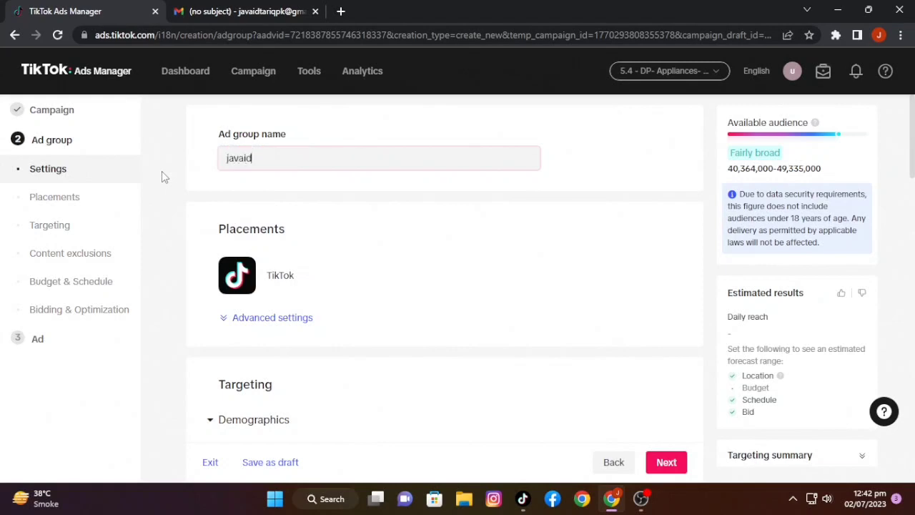
pyautogui.write(' vietnam')
# Turn off video download, video sharing and user comments in the advanced placement settings
pyautogui.scroll(-1, 271, 250)
pyautogui.click(262, 251)
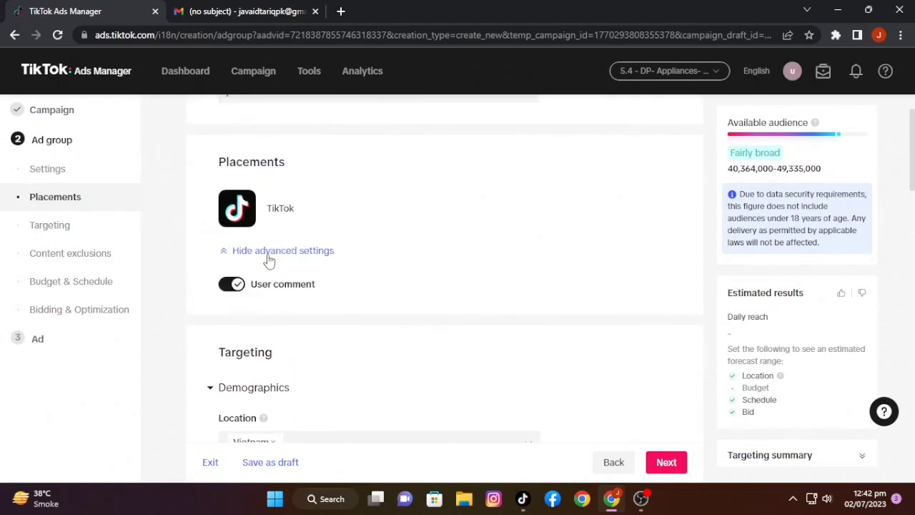
pyautogui.scroll(-2, 323, 237)
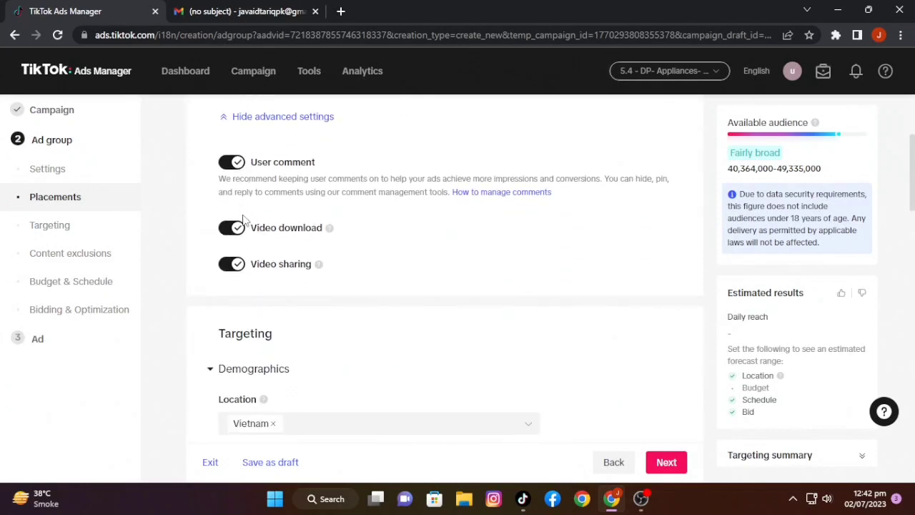
pyautogui.click(233, 228)
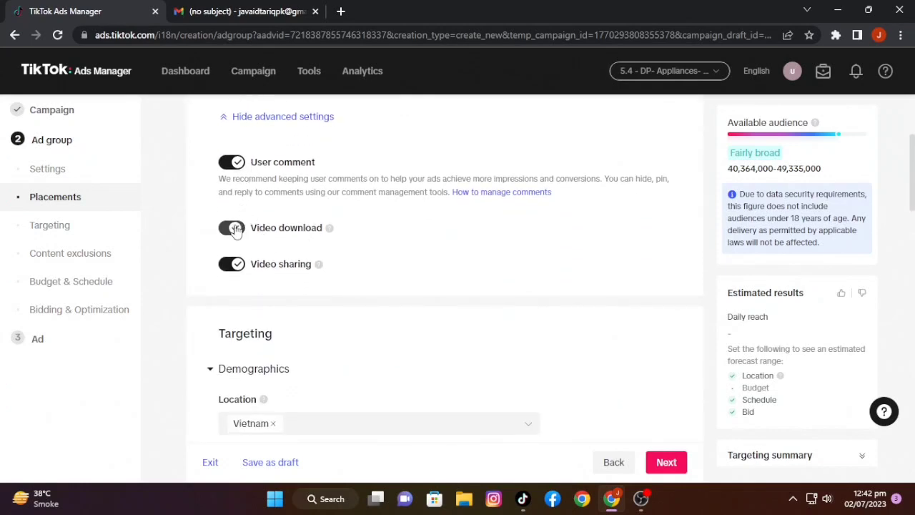
pyautogui.click(233, 264)
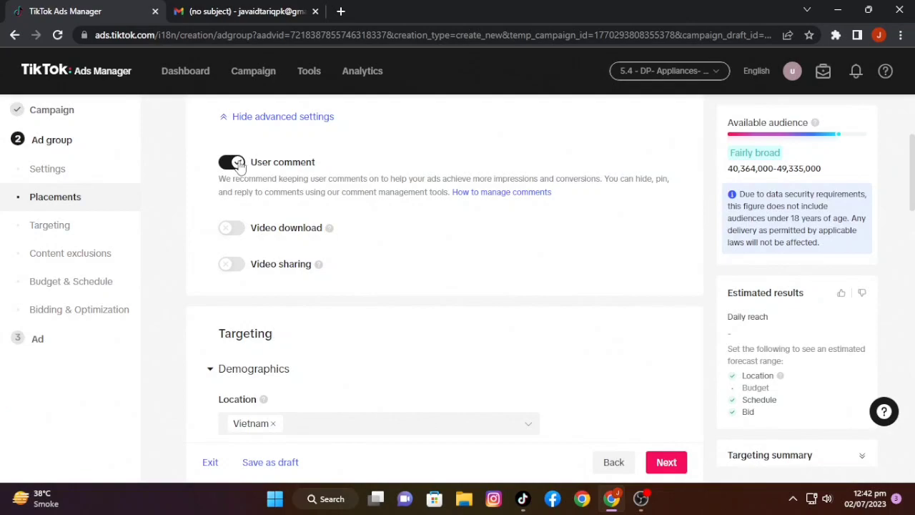
pyautogui.click(236, 163)
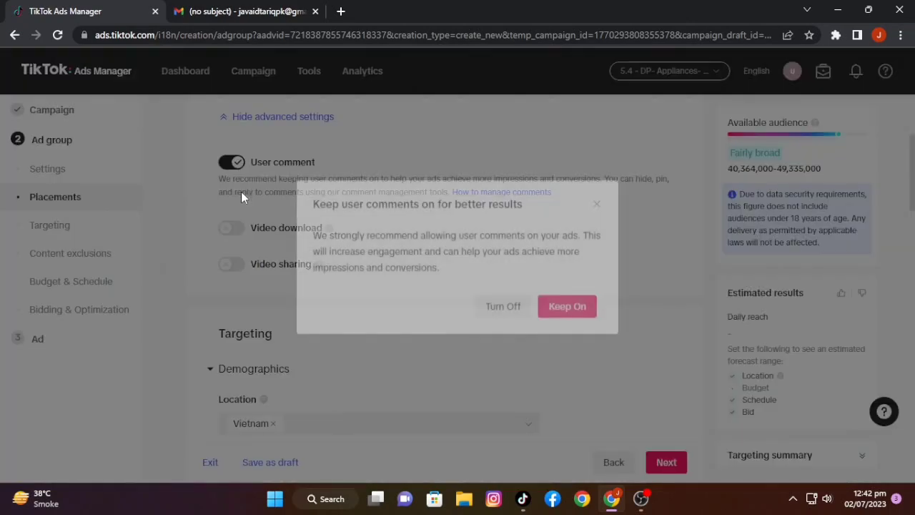
pyautogui.click(485, 315)
# Replace the Vietnam target location with Pakistan
pyautogui.scroll(-3, 465, 286)
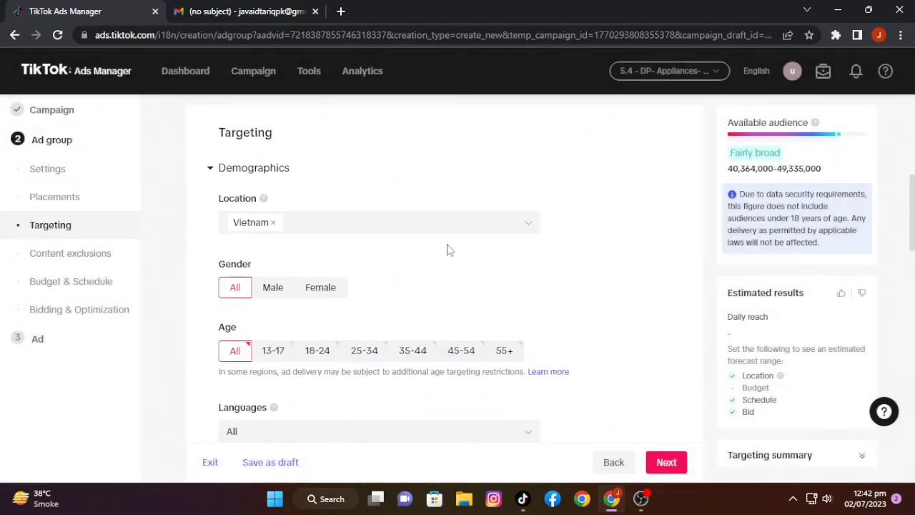
pyautogui.click(273, 223)
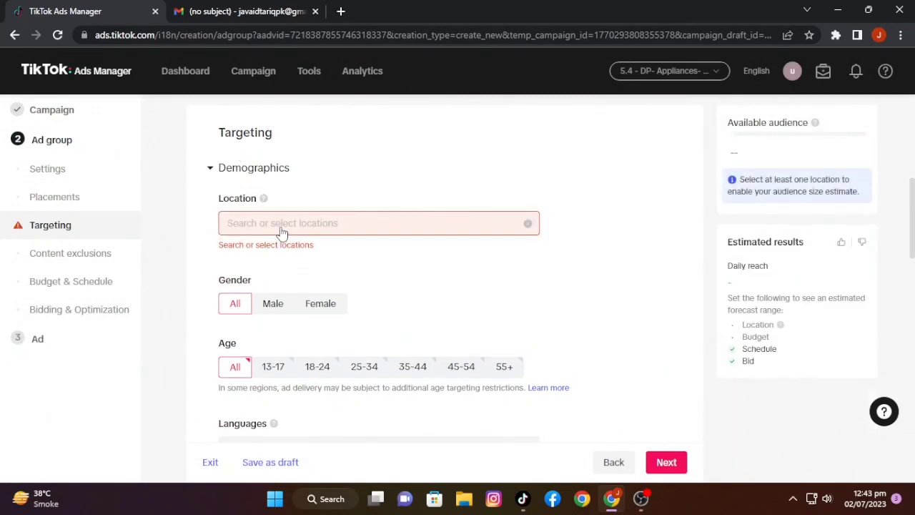
pyautogui.click(283, 232)
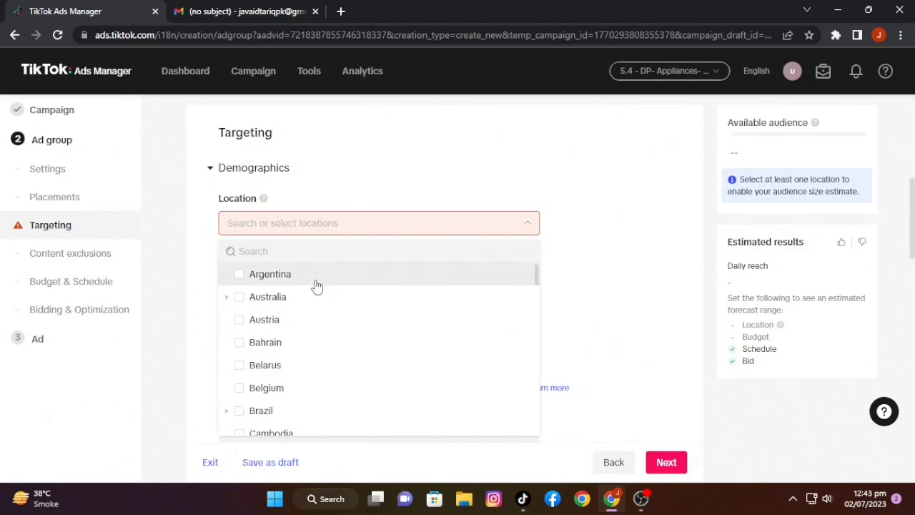
pyautogui.scroll(-1, 316, 282)
pyautogui.scroll(-6, 320, 281)
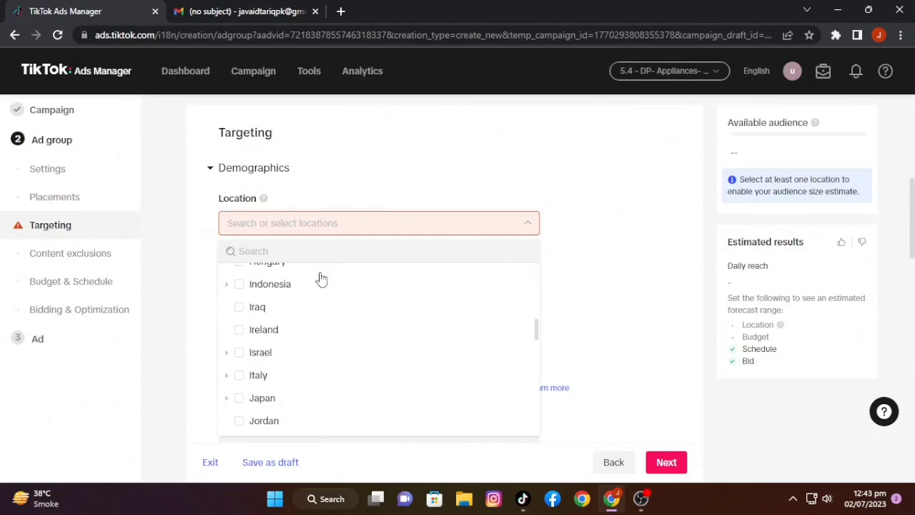
pyautogui.scroll(-5, 321, 279)
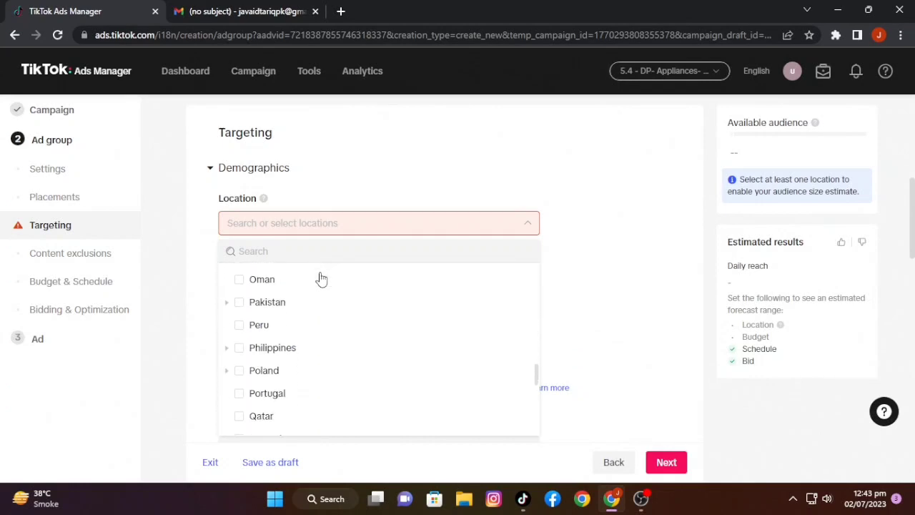
pyautogui.scroll(1, 321, 279)
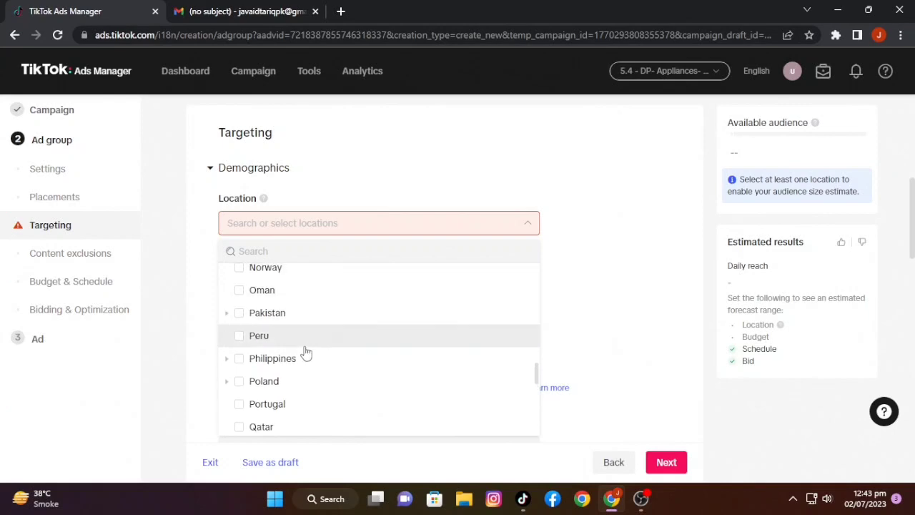
pyautogui.click(248, 315)
# Examine the regions available under Pakistan, keeping the whole country as the target location
pyautogui.click(226, 313)
pyautogui.scroll(-1, 378, 279)
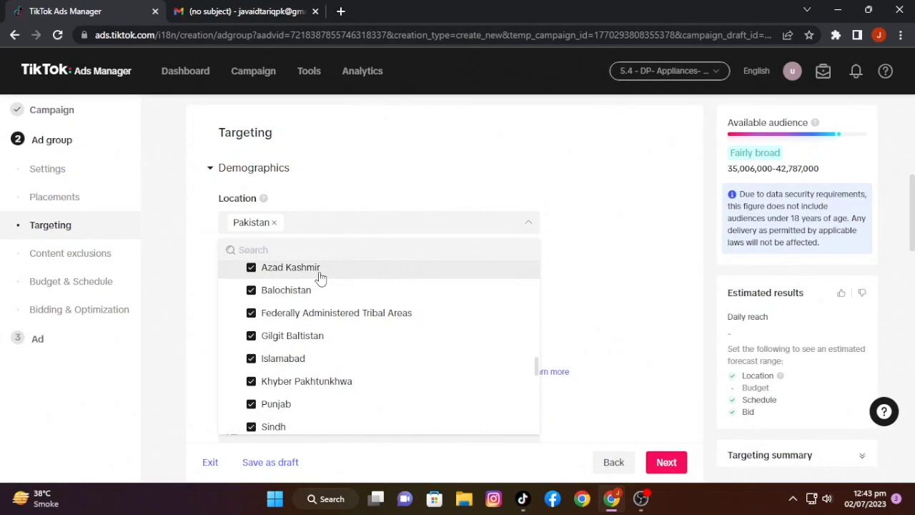
pyautogui.scroll(-1, 319, 279)
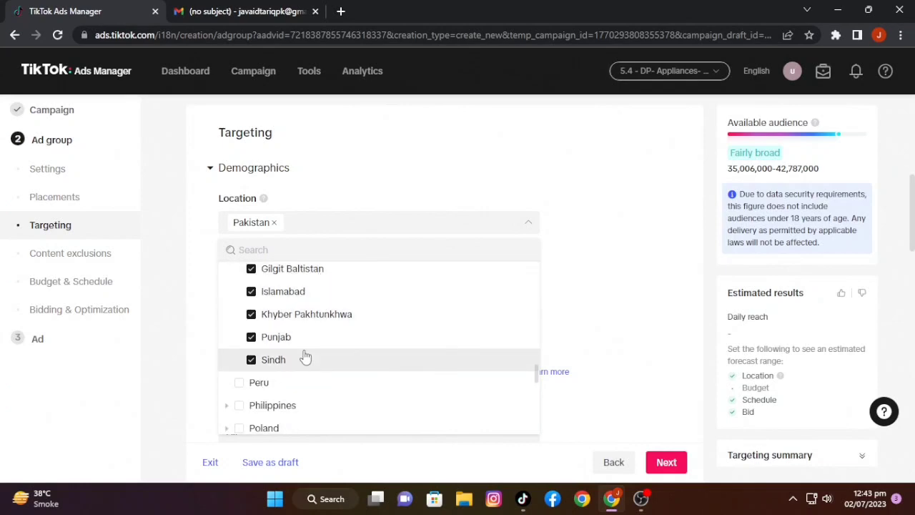
pyautogui.scroll(1, 305, 358)
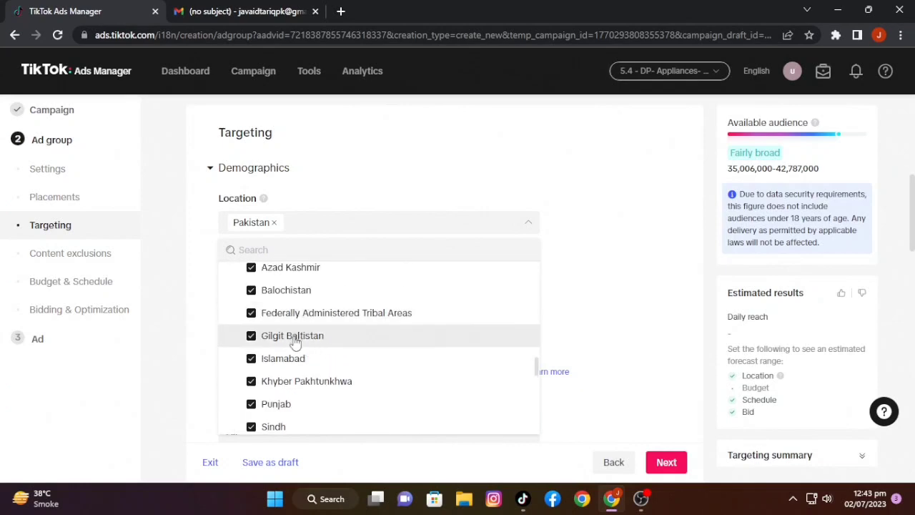
pyautogui.scroll(1, 286, 312)
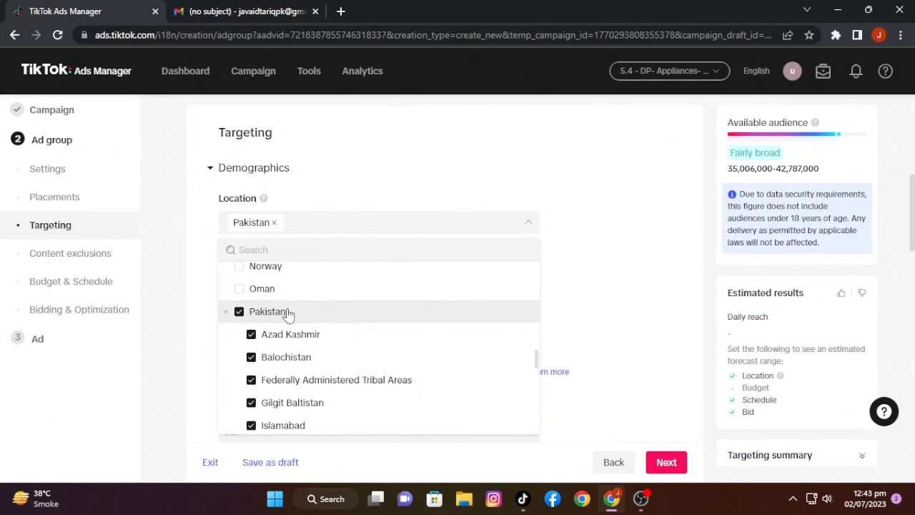
pyautogui.click(288, 313)
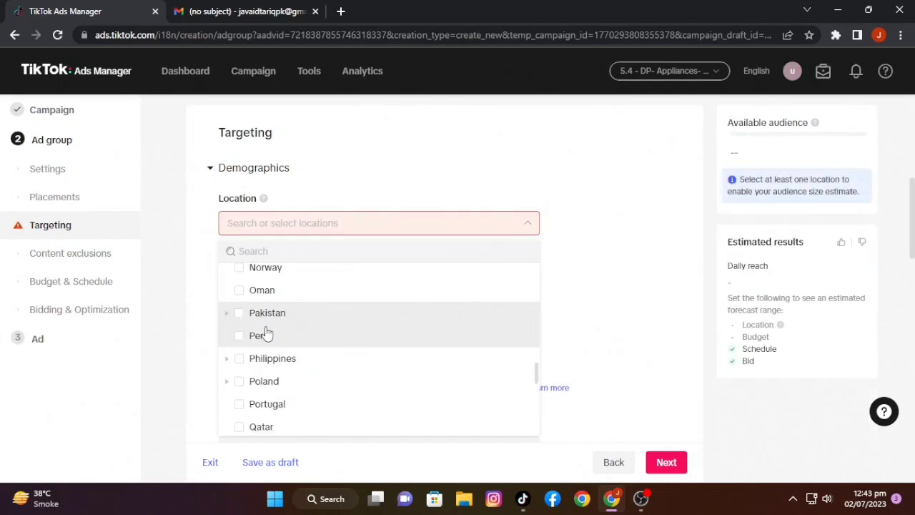
pyautogui.click(427, 307)
pyautogui.click(604, 259)
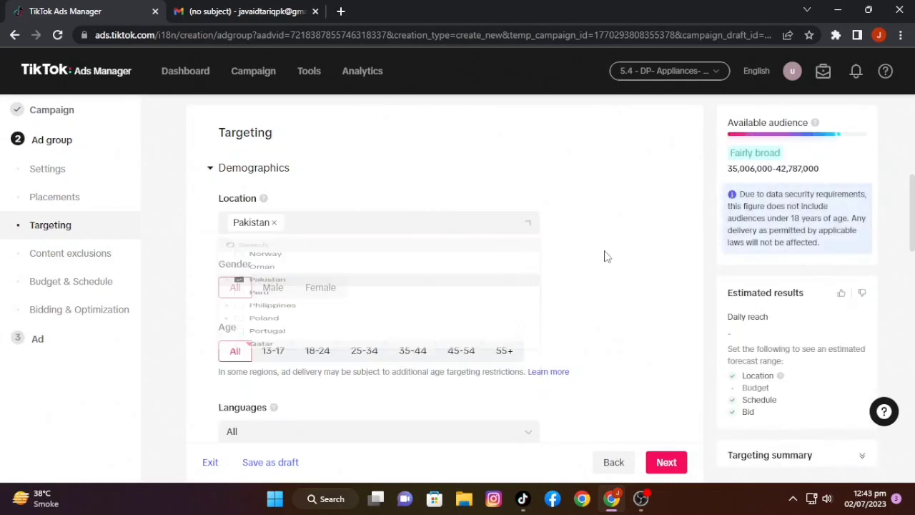
# Try targeting the 18-24, 25-34 and 35-44 age groups, and return the age selection to All
pyautogui.scroll(-2, 401, 276)
pyautogui.scroll(1, 337, 251)
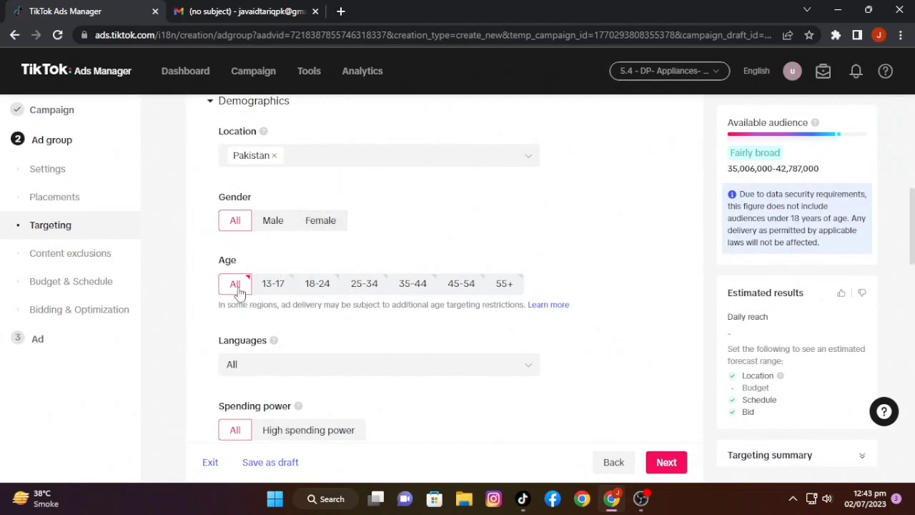
pyautogui.scroll(1, 279, 294)
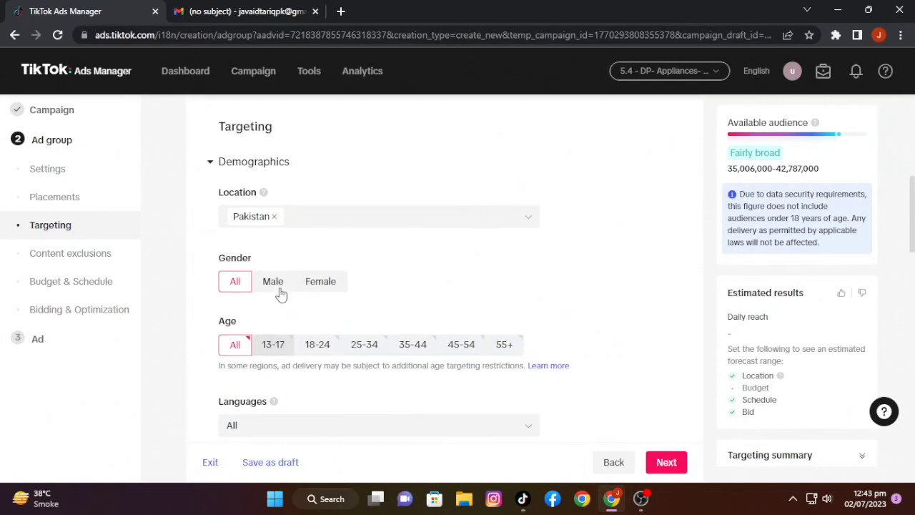
pyautogui.click(323, 356)
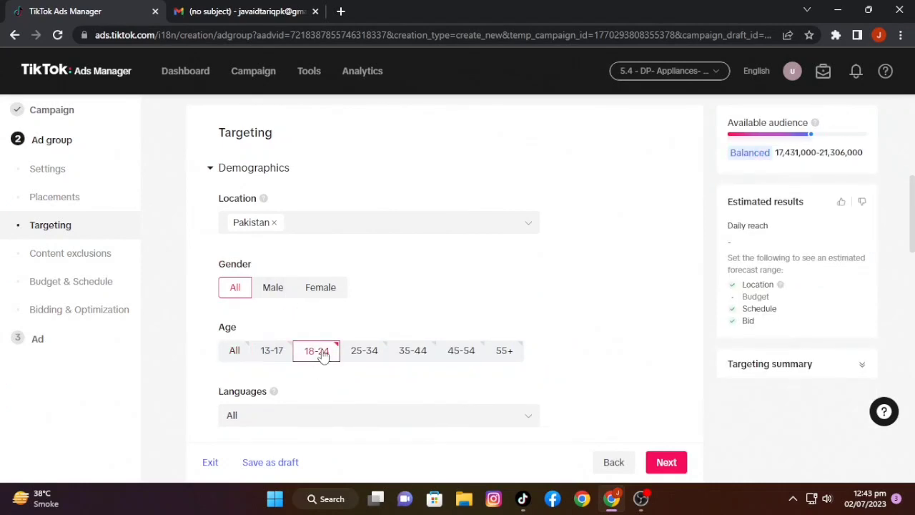
pyautogui.click(365, 352)
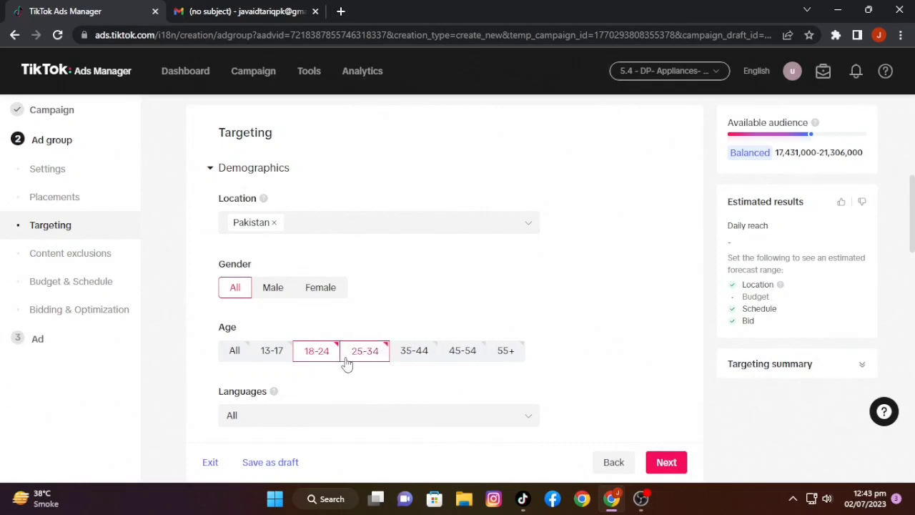
pyautogui.click(412, 356)
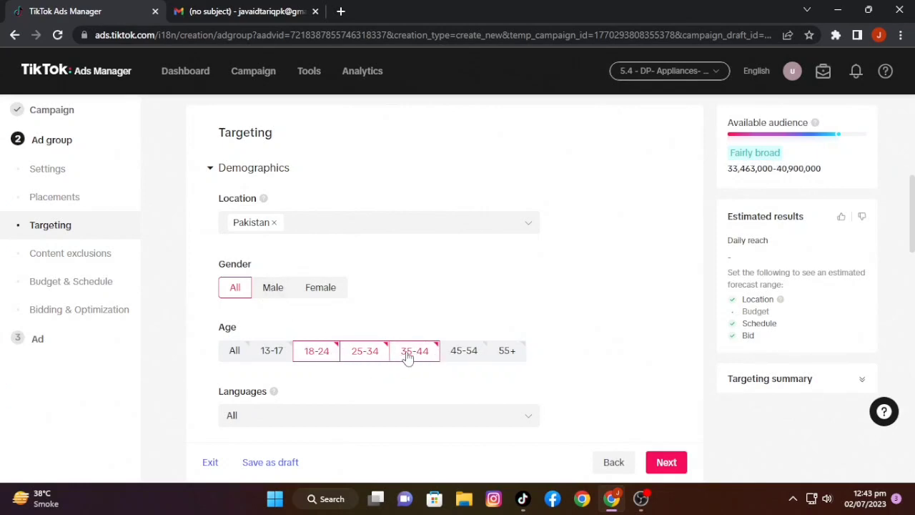
pyautogui.click(236, 355)
# Examine the language, spending power, audience, interest and device targeting options, as well as the content exclusions
pyautogui.scroll(-2, 261, 296)
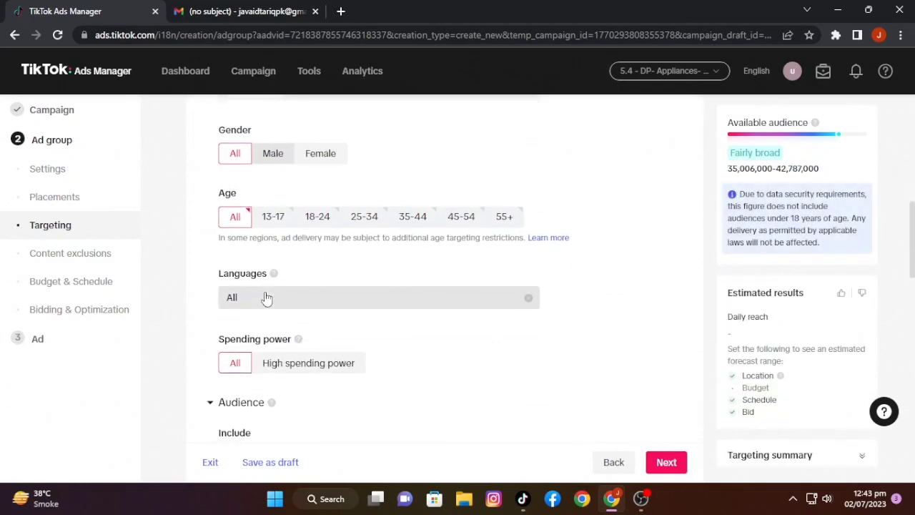
pyautogui.scroll(-2, 268, 306)
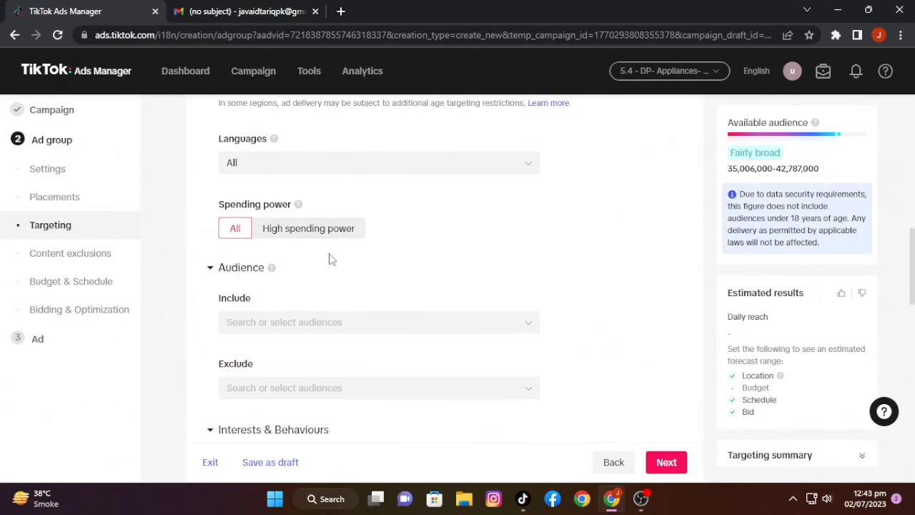
pyautogui.scroll(-2, 315, 265)
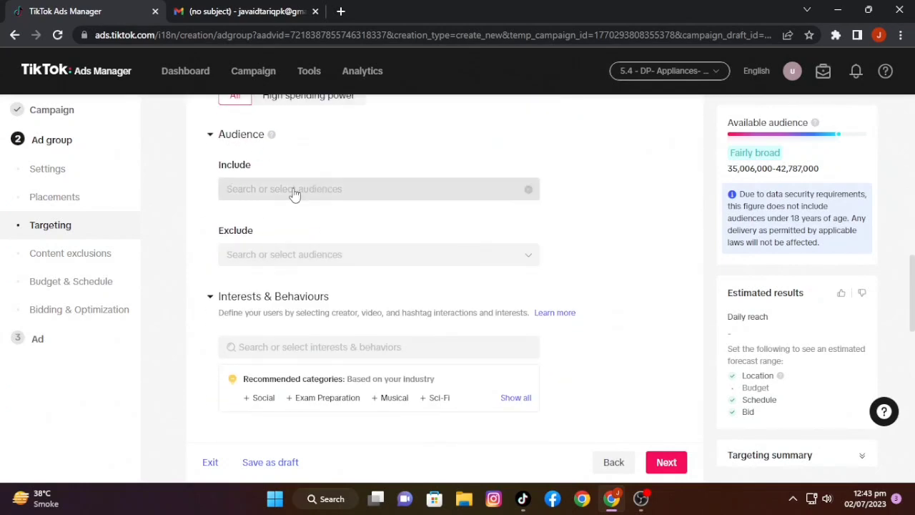
pyautogui.scroll(-1, 315, 243)
pyautogui.scroll(-3, 215, 243)
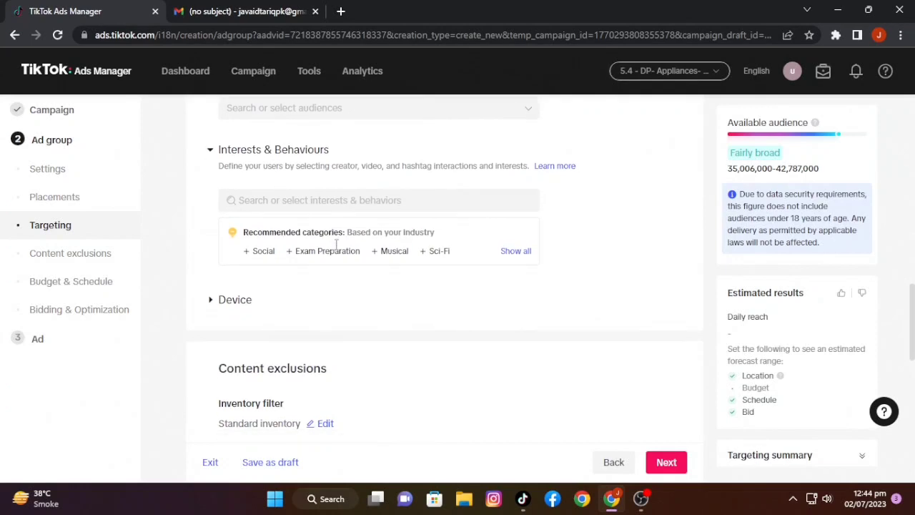
pyautogui.click(213, 182)
pyautogui.scroll(-3, 329, 236)
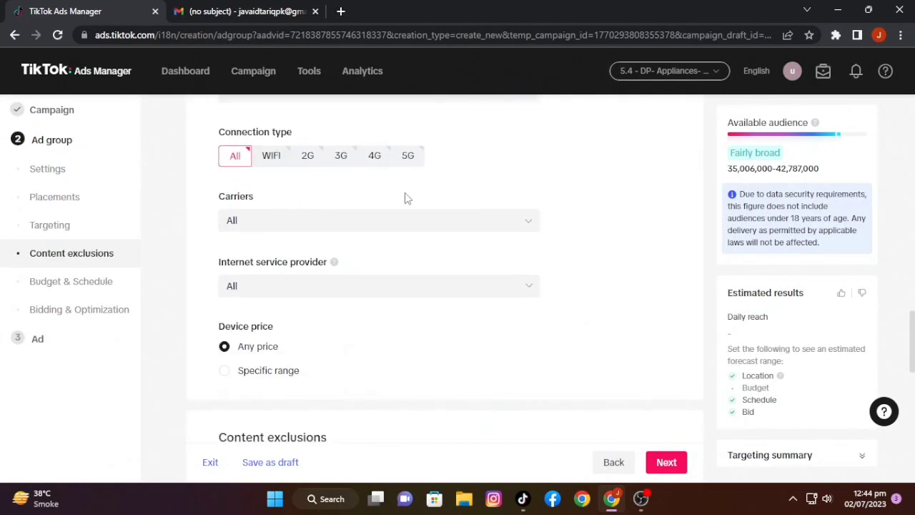
pyautogui.scroll(-2, 300, 245)
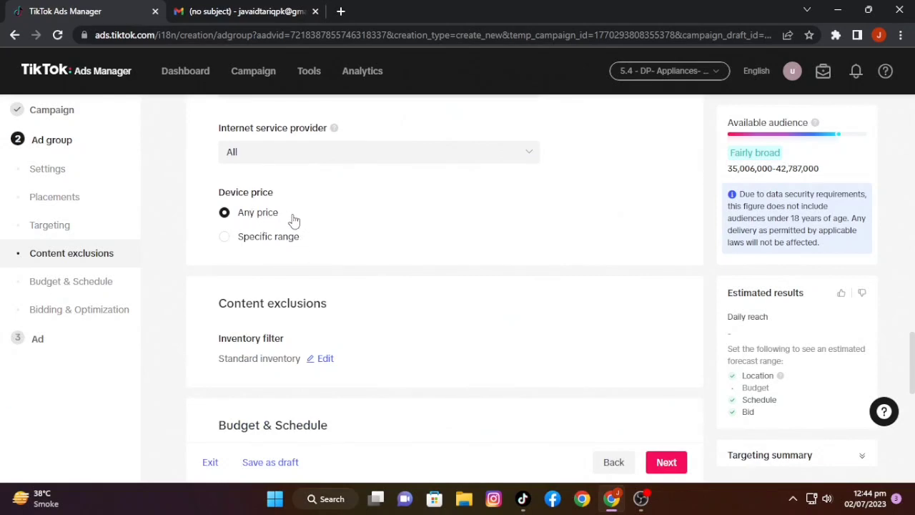
pyautogui.scroll(-1, 292, 220)
pyautogui.scroll(-1, 353, 242)
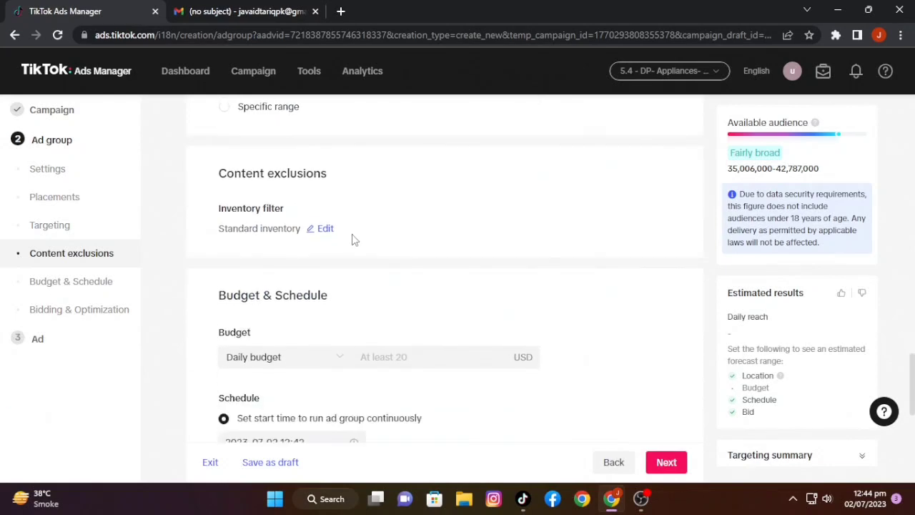
# Set the ad group's daily budget to 20 USD
pyautogui.scroll(-1, 312, 223)
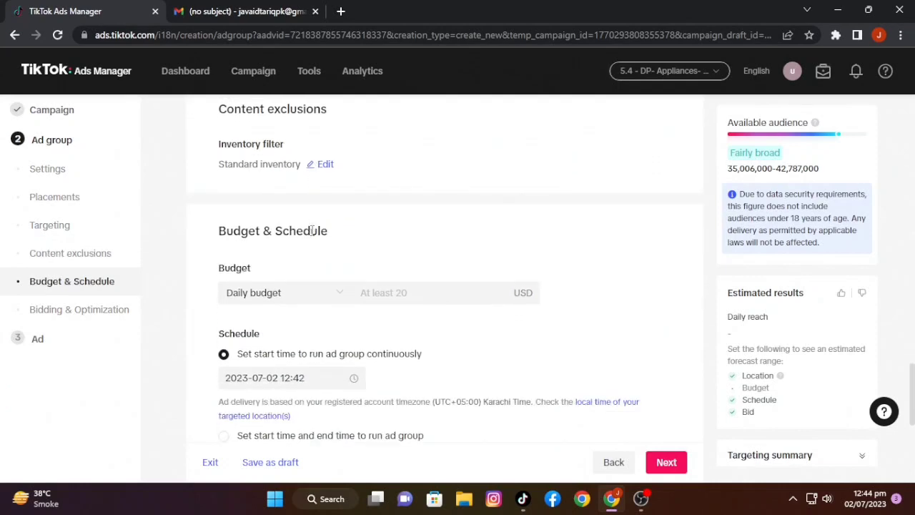
pyautogui.click(396, 287)
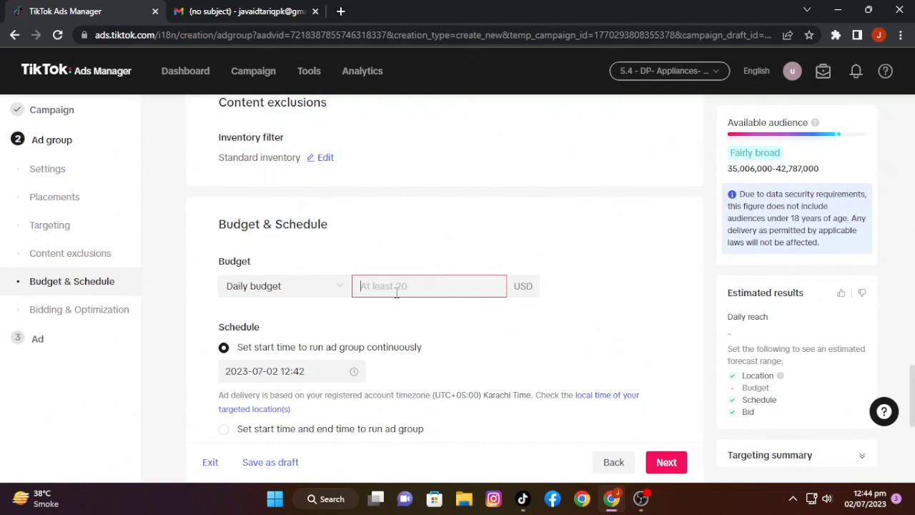
pyautogui.write('20')
# Try scheduling the ad group with a start and end time, and return it to running continuously
pyautogui.scroll(-2, 494, 279)
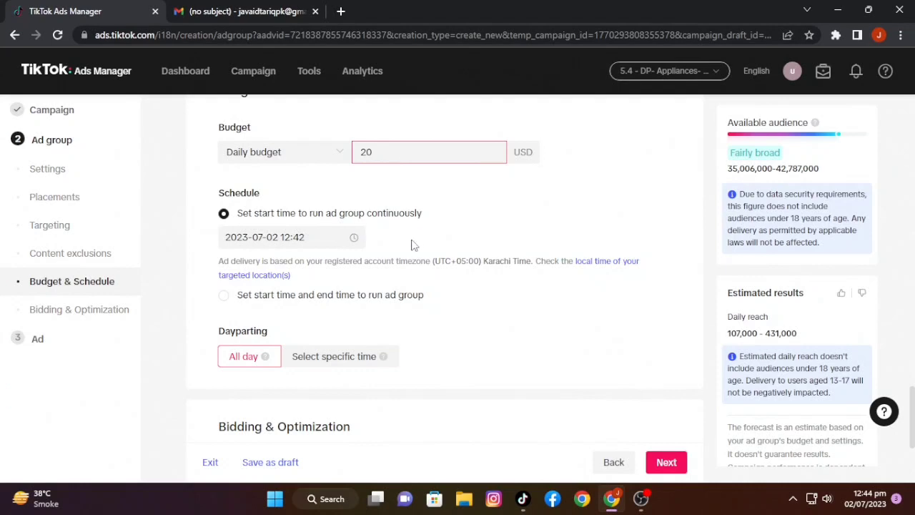
pyautogui.click(224, 296)
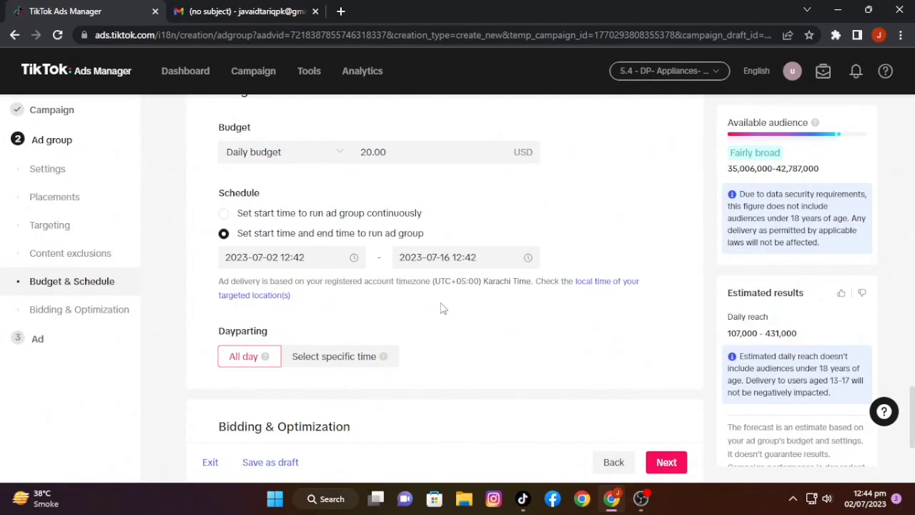
pyautogui.click(223, 216)
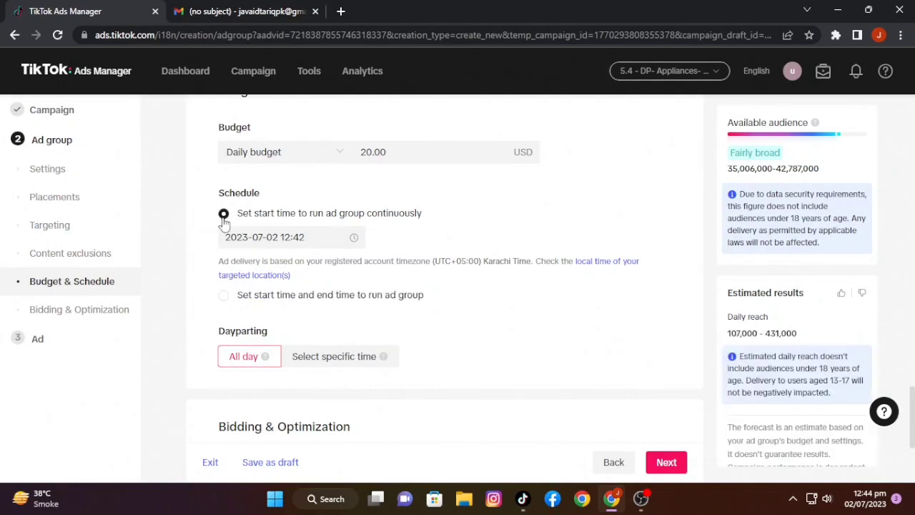
# Clear the optional bid control amount and continue to the ad setup
pyautogui.scroll(-2, 224, 229)
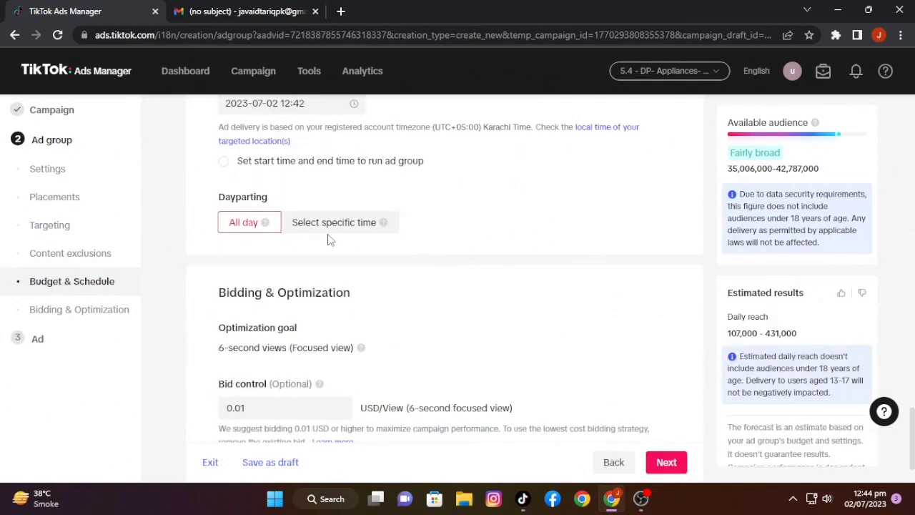
pyautogui.scroll(-1, 343, 250)
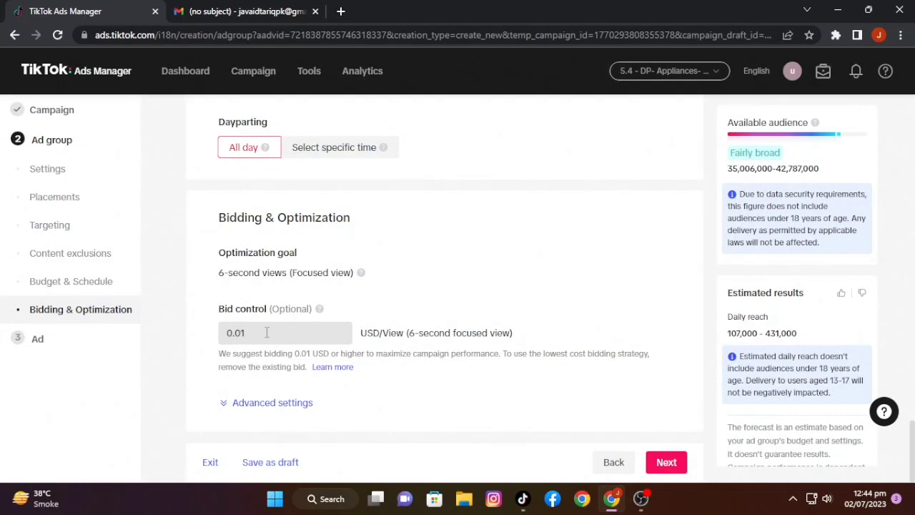
pyautogui.moveTo(266, 332); pyautogui.dragTo(171, 332)
pyautogui.press('BackSpace')
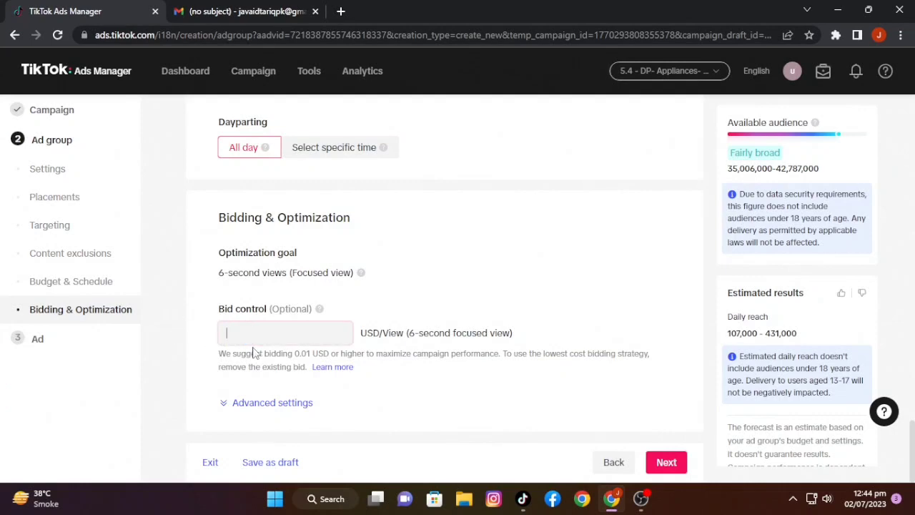
pyautogui.click(286, 404)
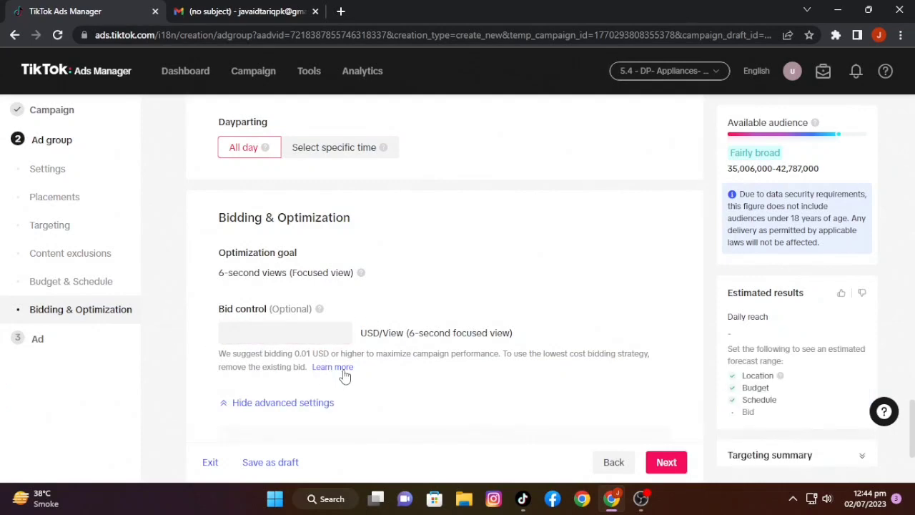
pyautogui.scroll(-2, 344, 377)
pyautogui.click(265, 236)
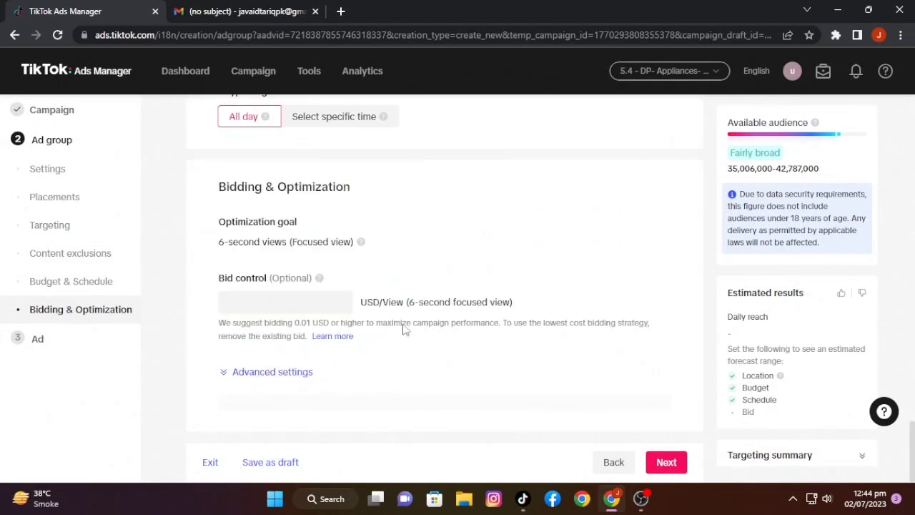
pyautogui.click(669, 463)
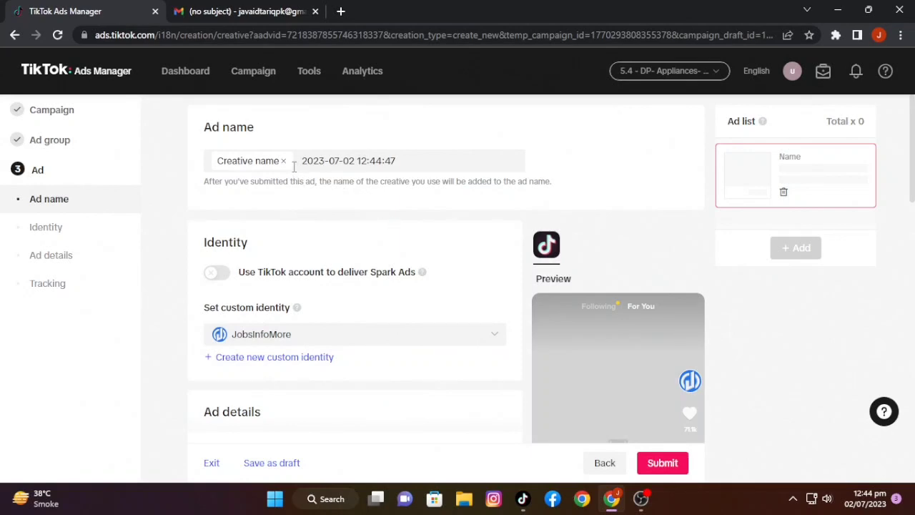
# Enable Spark Ads delivery through a TikTok account and choose to use another authorized account or post
pyautogui.scroll(-1, 308, 151)
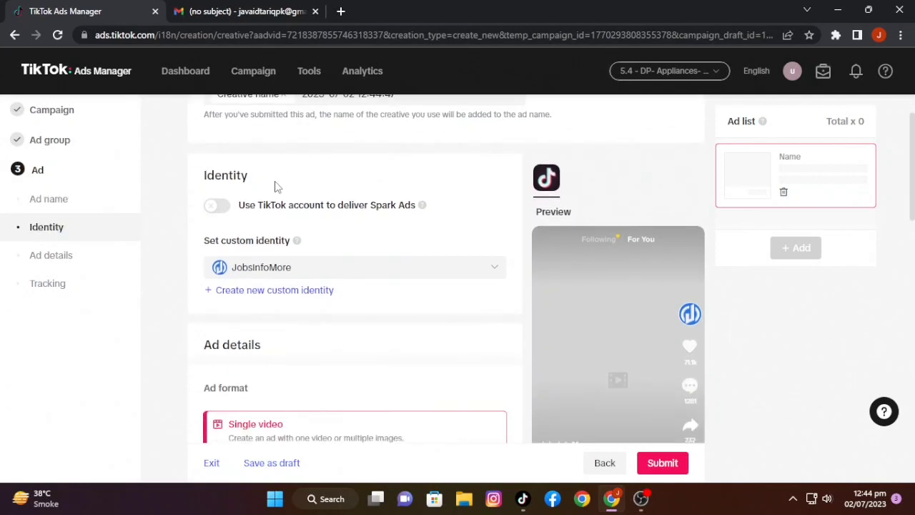
pyautogui.click(217, 207)
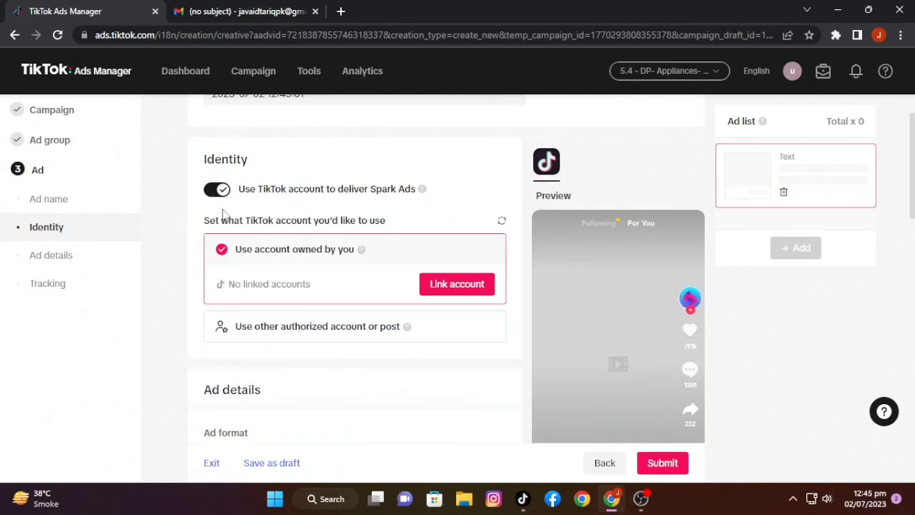
pyautogui.scroll(-2, 283, 216)
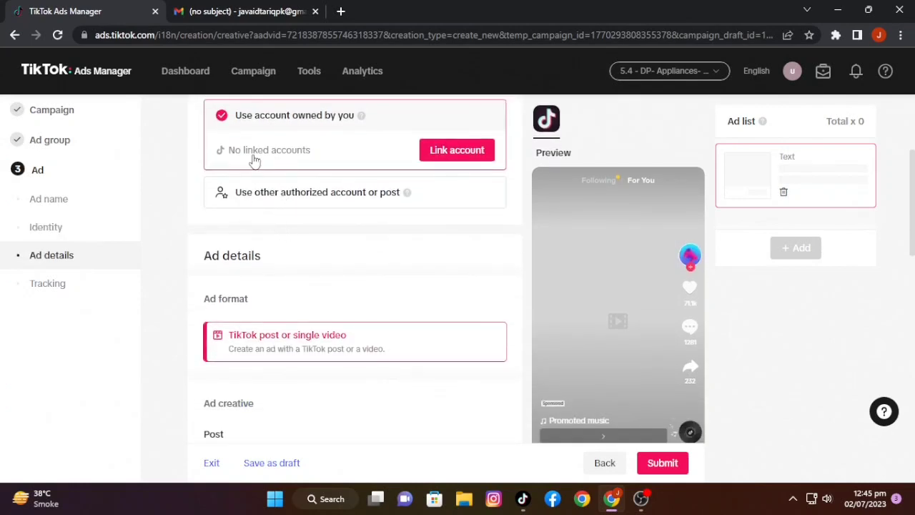
pyautogui.scroll(1, 252, 180)
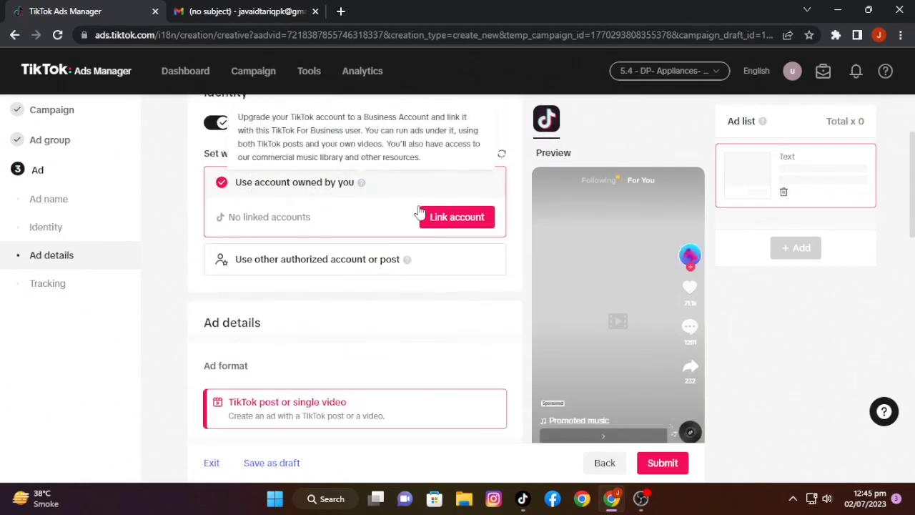
pyautogui.click(272, 264)
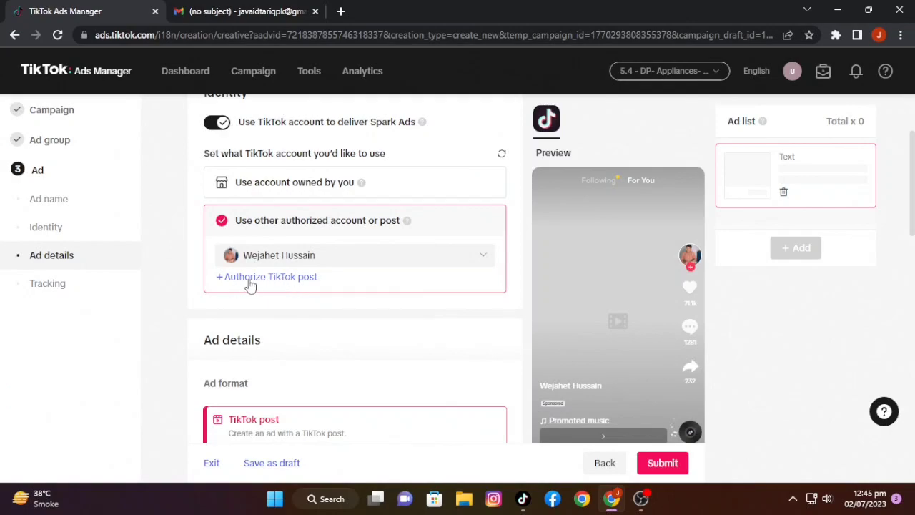
# Open the TikTok post authorization form and copy the post code from the open Gmail message
pyautogui.click(292, 282)
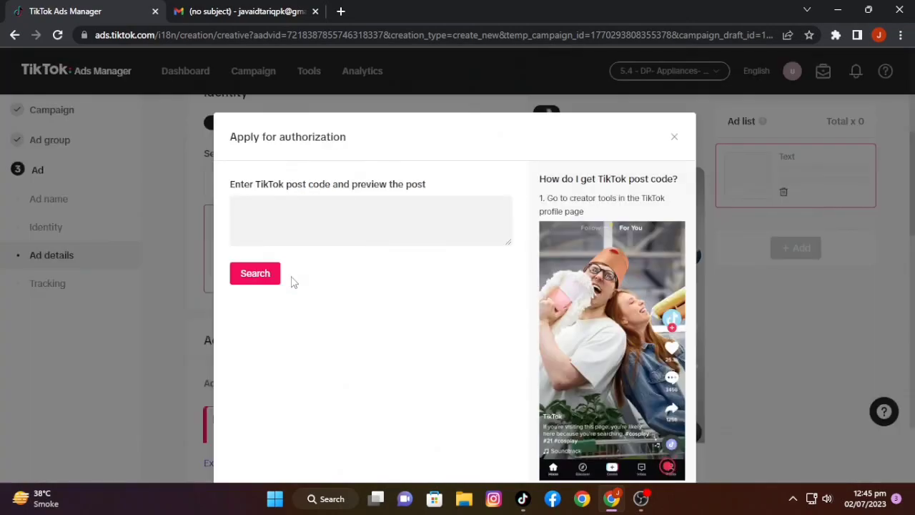
pyautogui.click(613, 501)
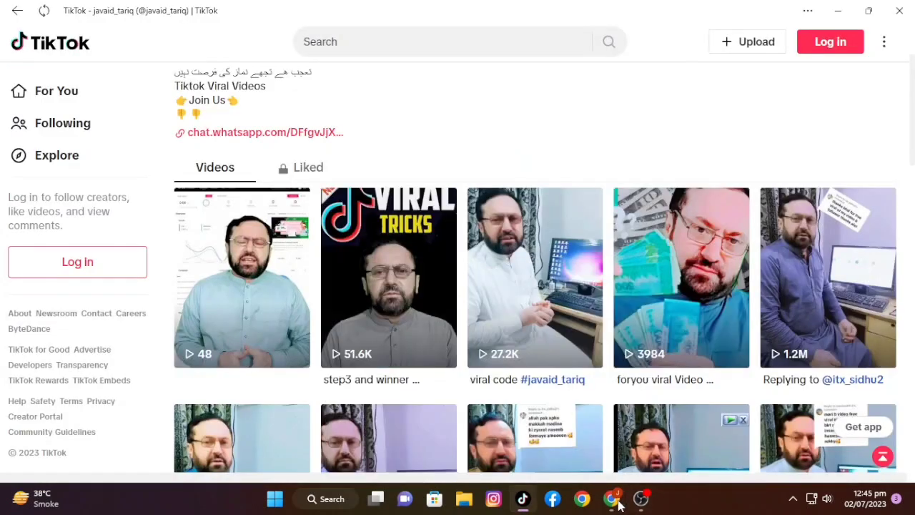
pyautogui.click(615, 502)
pyautogui.click(243, 12)
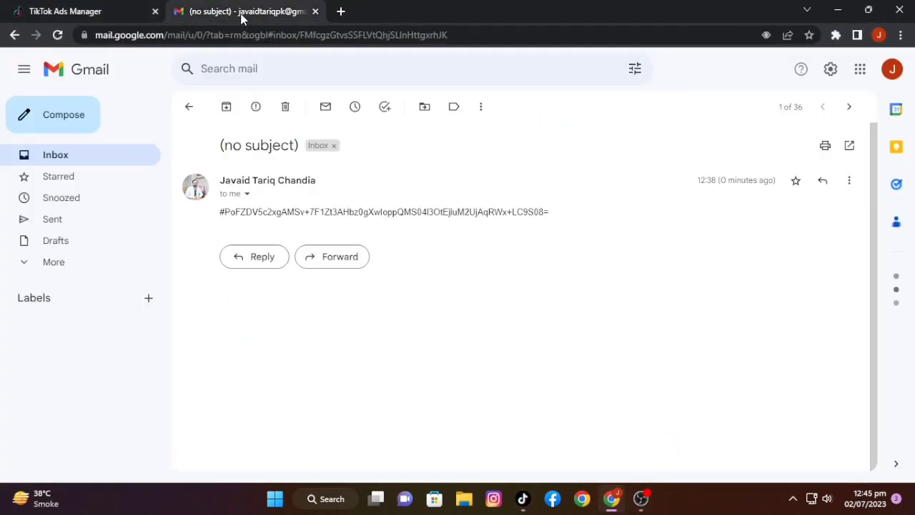
pyautogui.moveTo(562, 221); pyautogui.dragTo(224, 225)
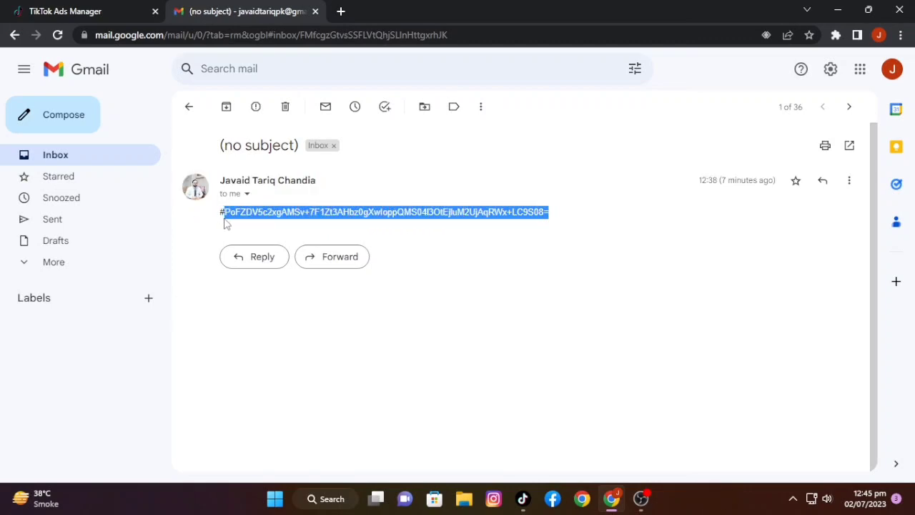
pyautogui.rightClick(339, 216)
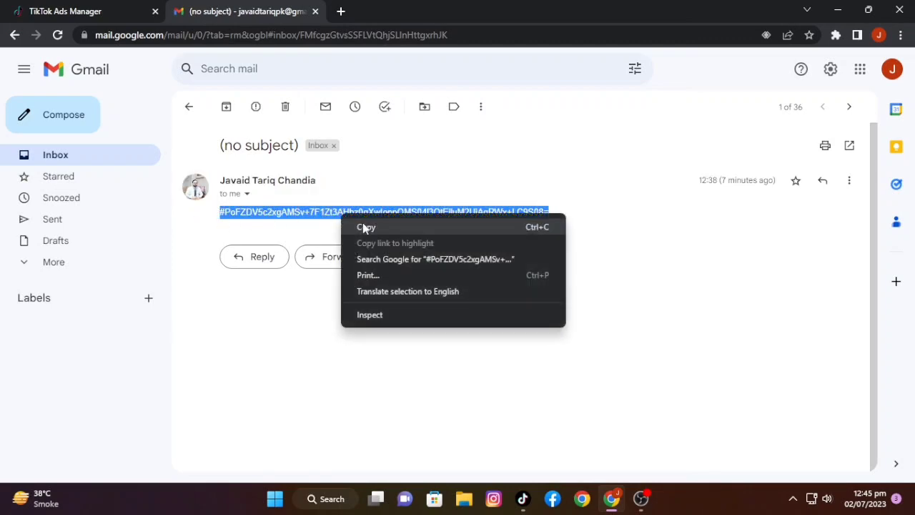
pyautogui.click(370, 227)
# Paste the TikTok post code into the authorization form in TikTok Ads Manager and search for the post
pyautogui.click(92, 11)
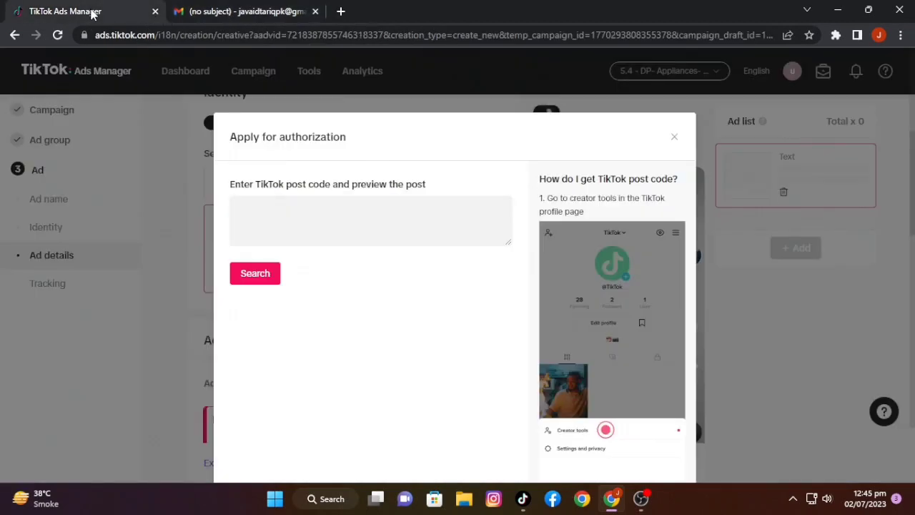
pyautogui.click(322, 237)
pyautogui.hotkey('ctrl', 'v')
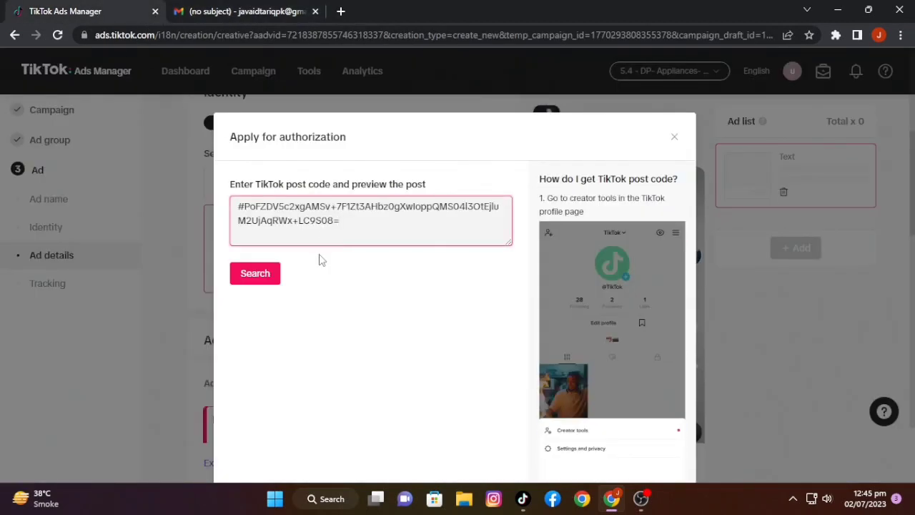
pyautogui.click(264, 279)
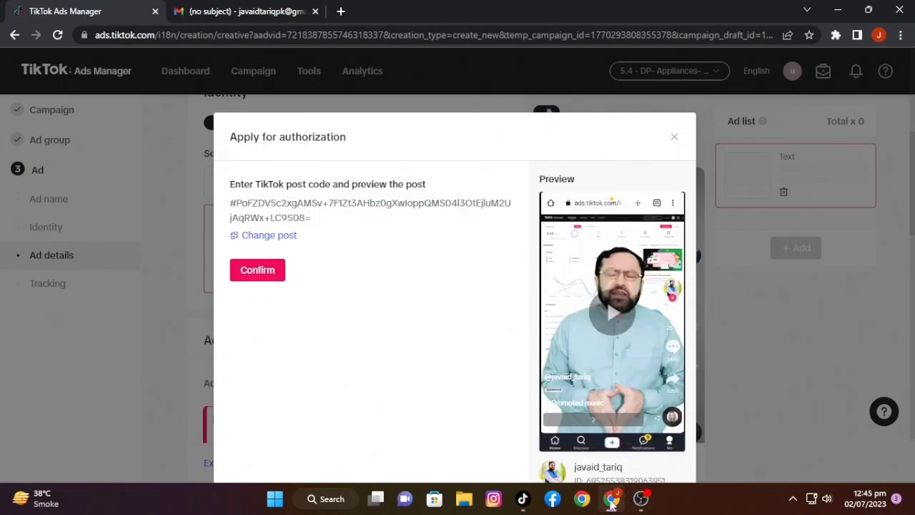
# Compare the previewed post with the newest video on the creator's profile in the TikTok app, and confirm the authorization
pyautogui.click(524, 498)
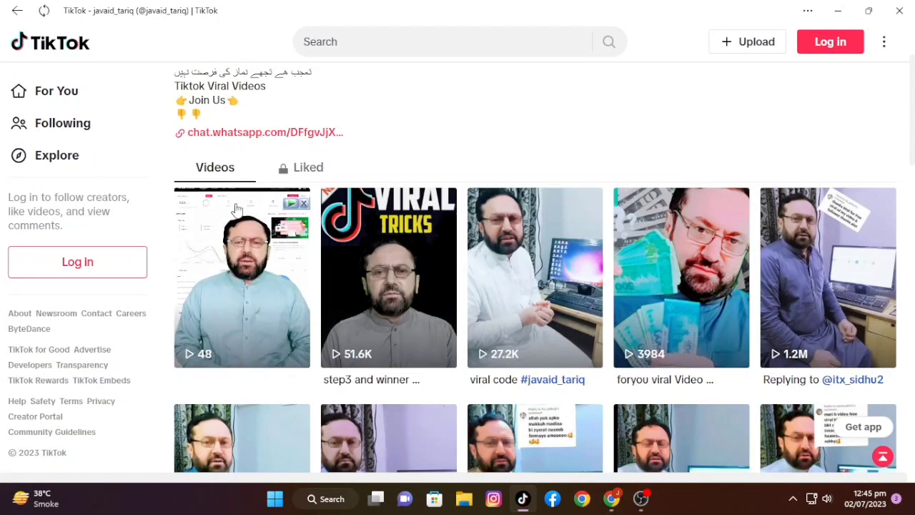
pyautogui.scroll(1, 242, 215)
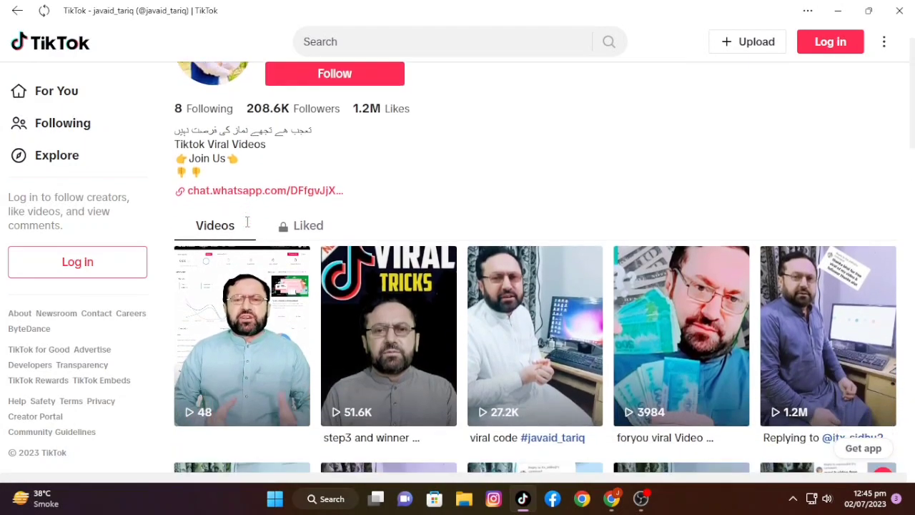
pyautogui.scroll(-1, 247, 222)
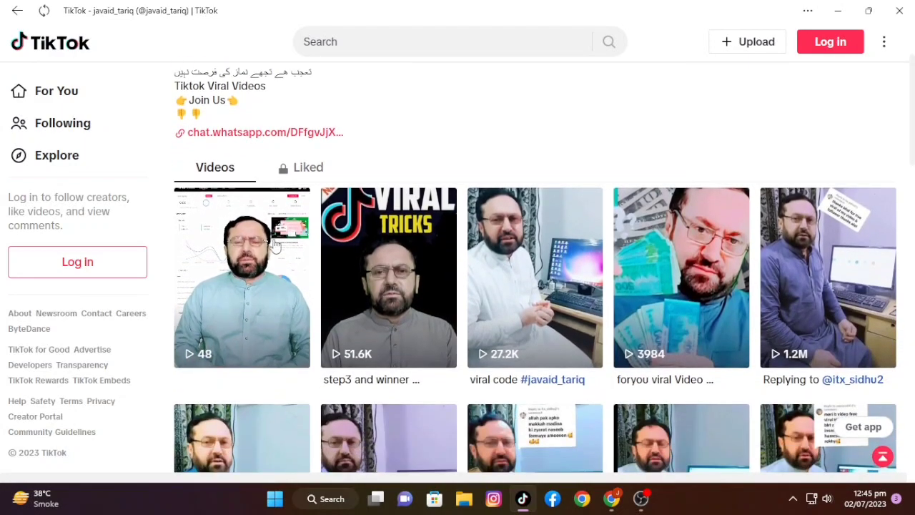
pyautogui.click(618, 506)
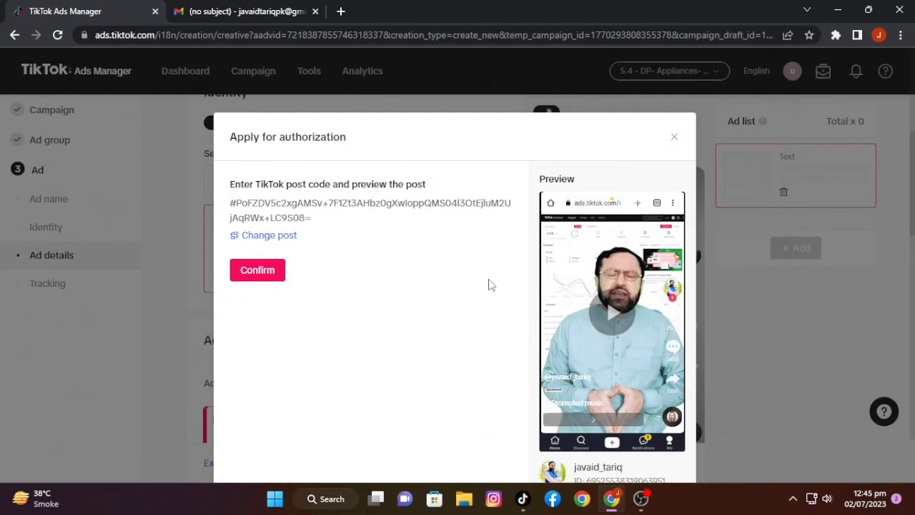
pyautogui.click(261, 272)
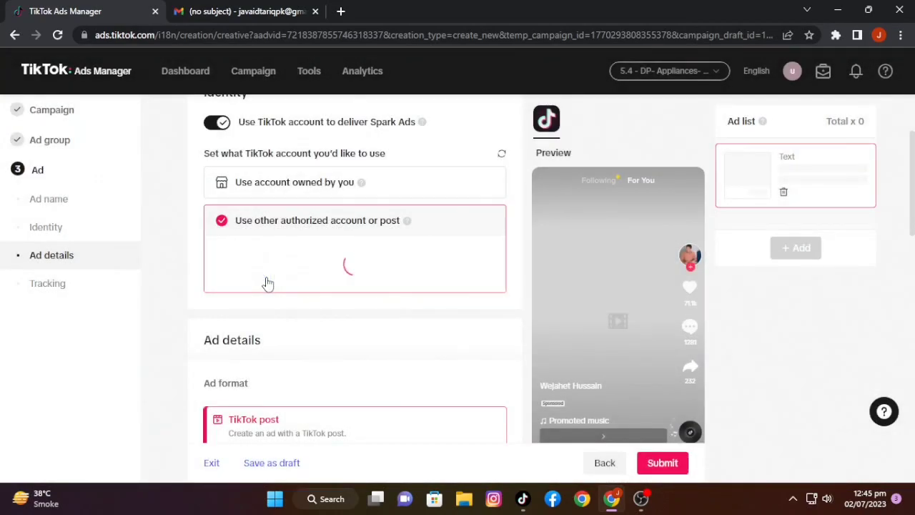
# Select the newly authorized post's creator account as the identity for the Spark Ad
pyautogui.click(350, 261)
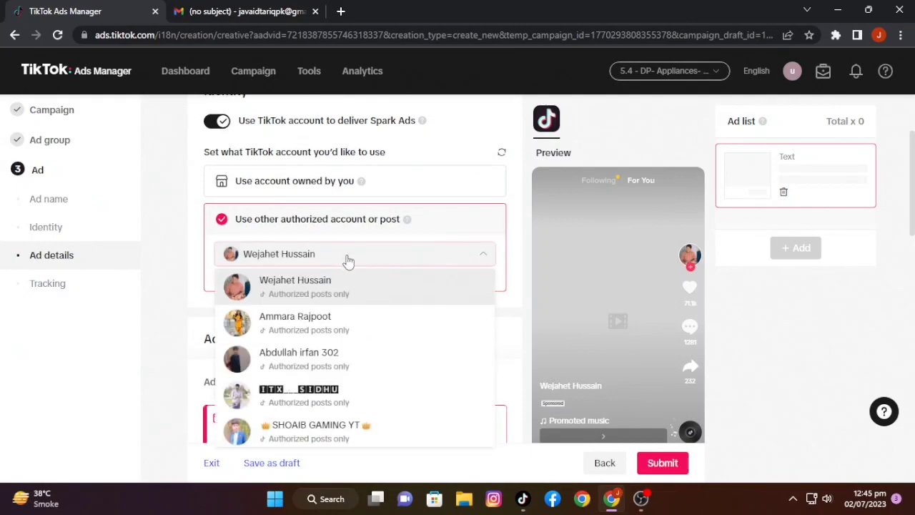
pyautogui.scroll(-3, 336, 265)
pyautogui.scroll(1, 309, 188)
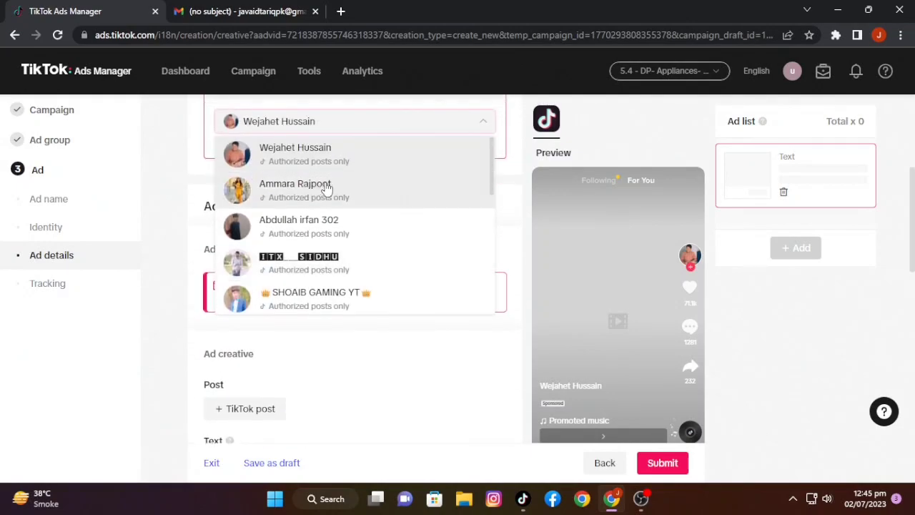
pyautogui.scroll(-5, 323, 193)
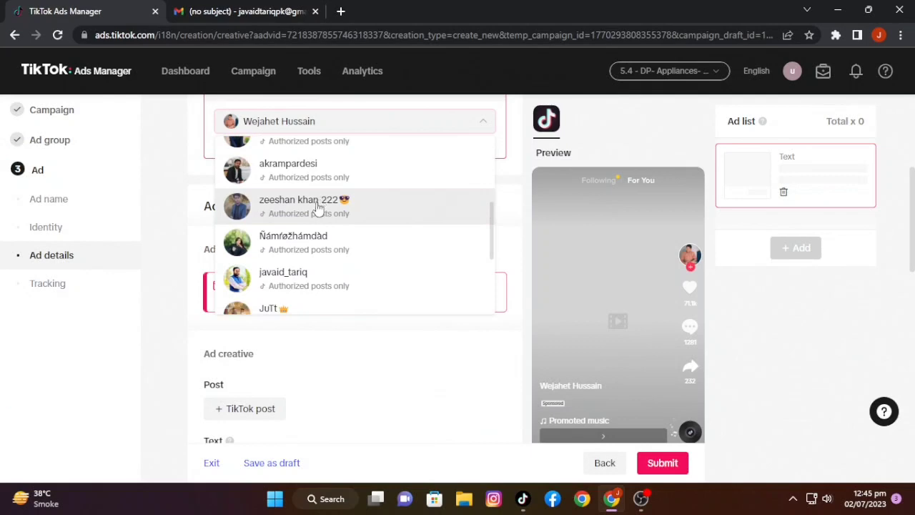
pyautogui.click(320, 278)
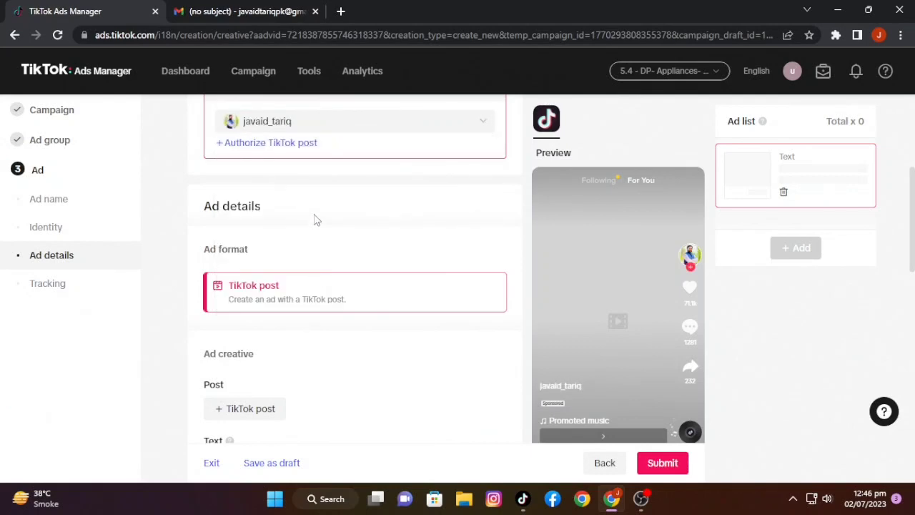
# Add the 29-second authorized TikTok post as the creative for the Spark Ad
pyautogui.scroll(-2, 310, 230)
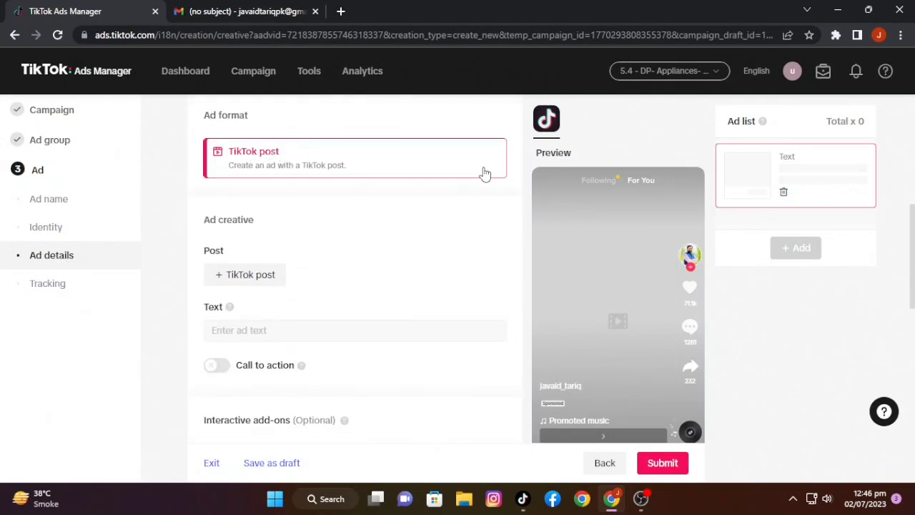
pyautogui.click(247, 278)
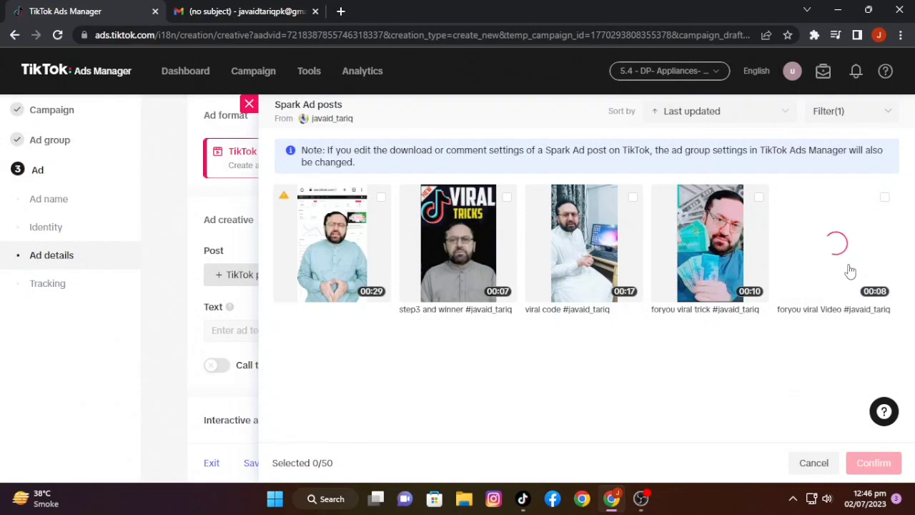
pyautogui.click(381, 198)
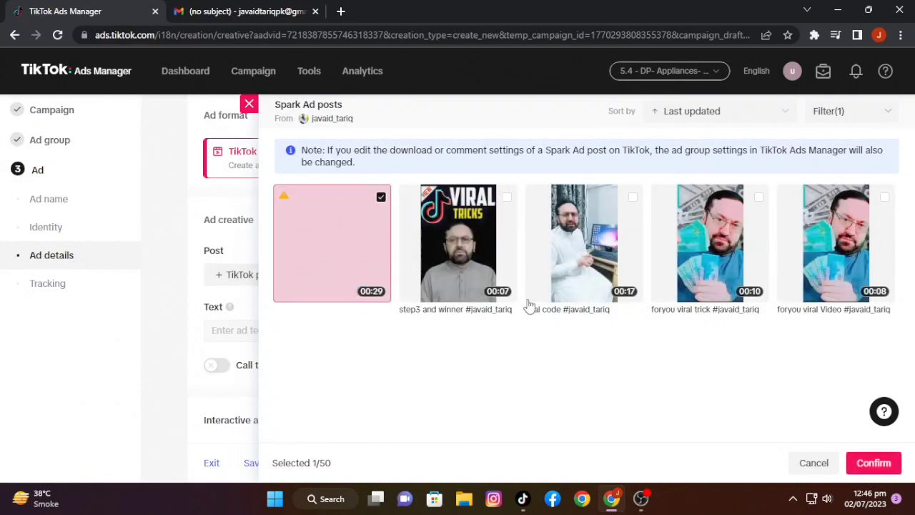
pyautogui.click(874, 463)
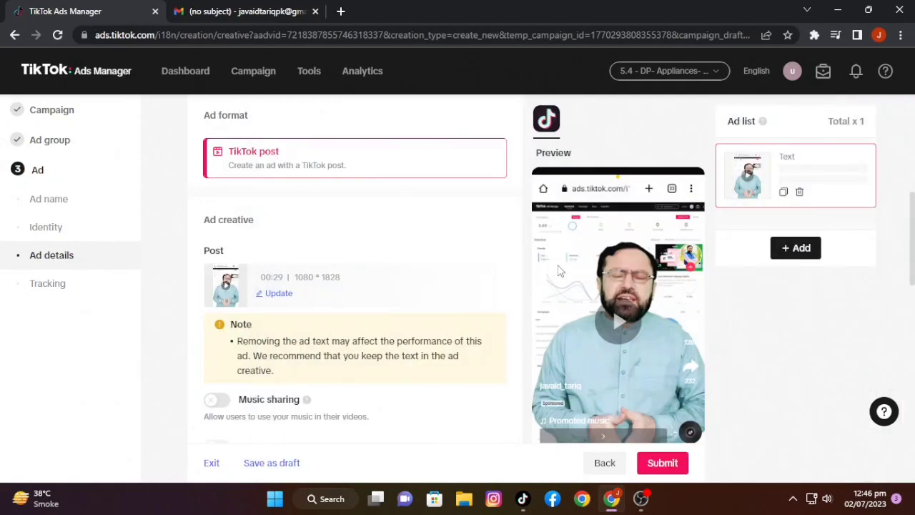
# Review the remaining ad details and tracking settings, leaving the optional fields empty, and submit the ad
pyautogui.scroll(-1, 562, 270)
pyautogui.scroll(-3, 439, 234)
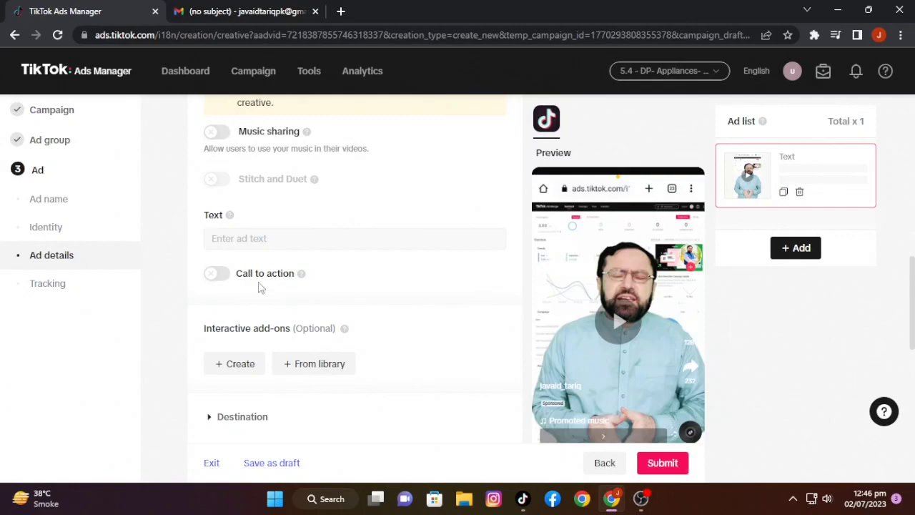
pyautogui.scroll(-3, 261, 286)
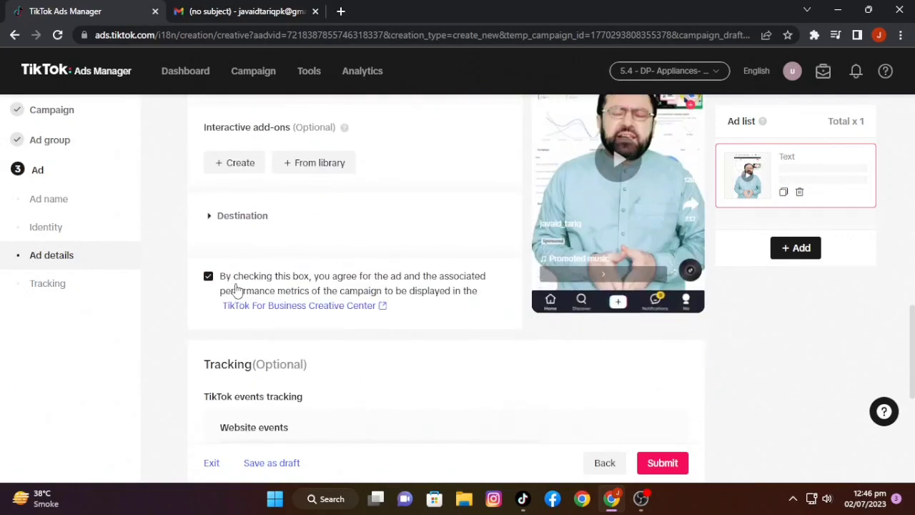
pyautogui.scroll(-5, 272, 323)
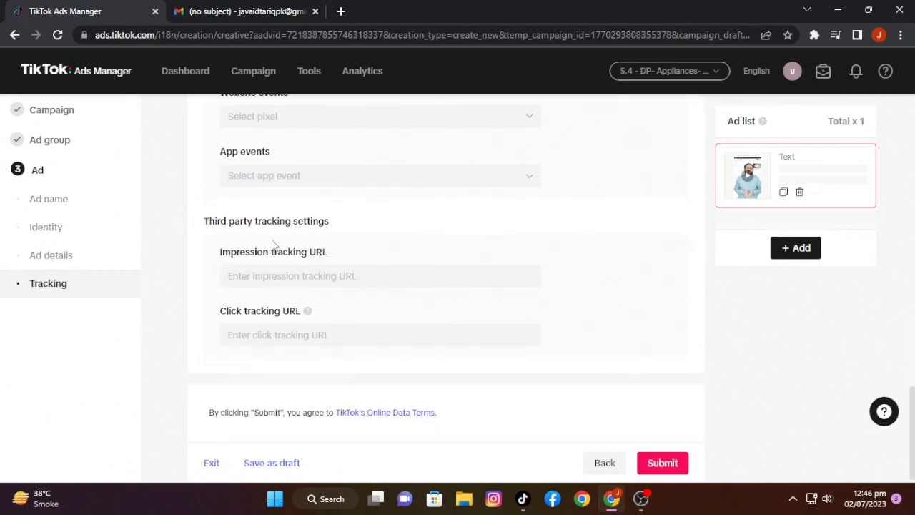
pyautogui.scroll(6, 284, 274)
pyautogui.scroll(-2, 337, 297)
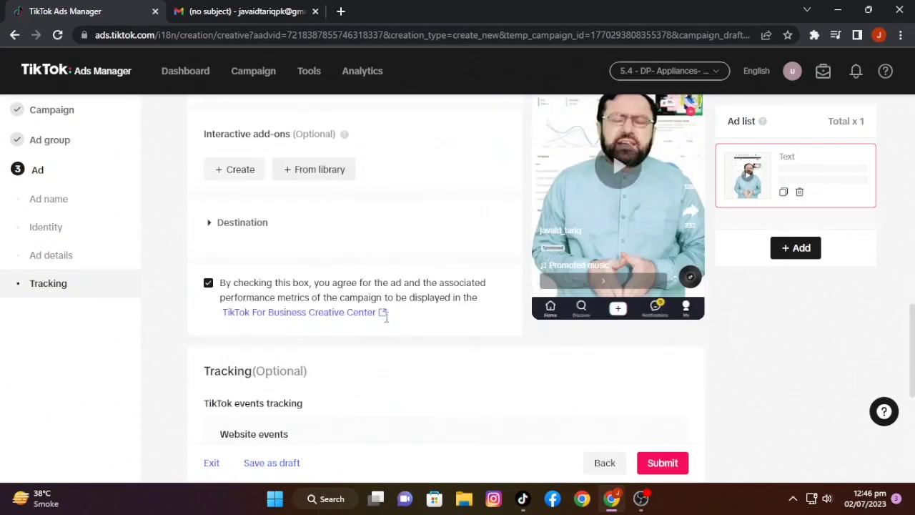
pyautogui.scroll(-5, 386, 318)
pyautogui.click(678, 464)
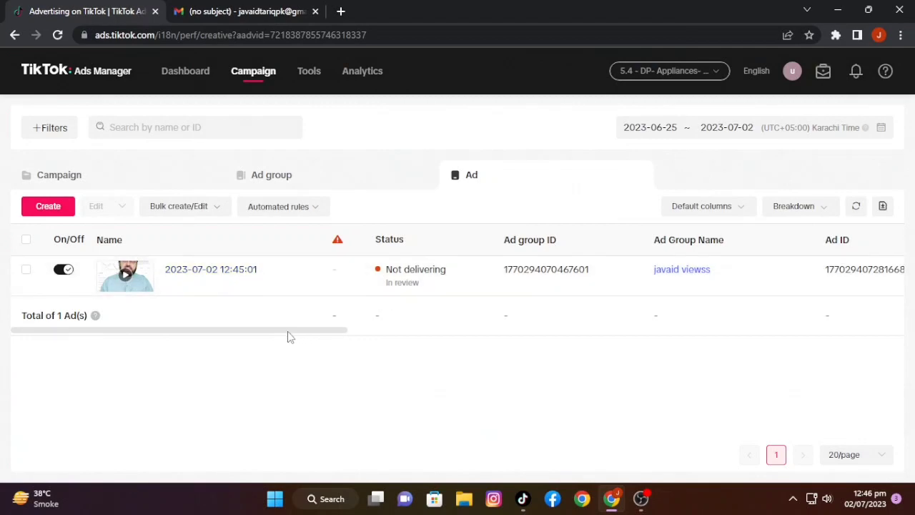
# Examine the submitted ad's delivery and cost columns, and check the promoted video's view count on the creator's profile in the TikTok app
pyautogui.moveTo(304, 331); pyautogui.dragTo(550, 350)
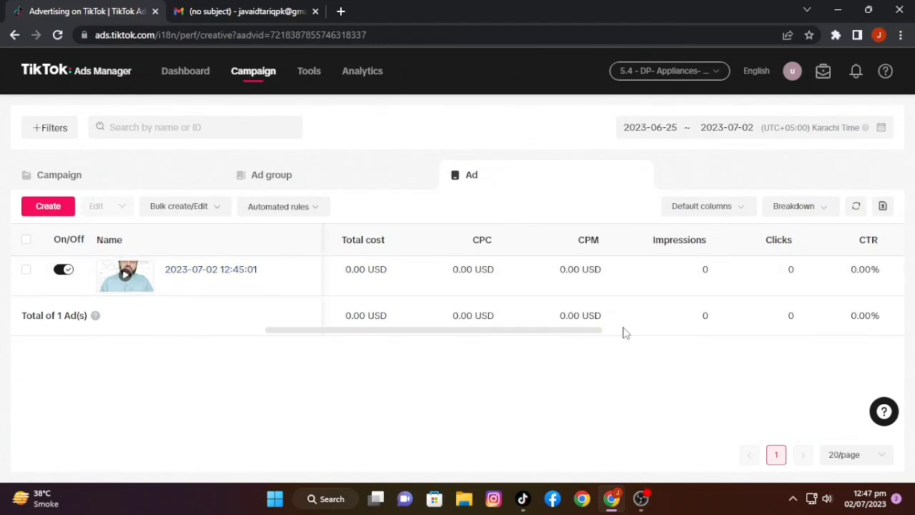
pyautogui.moveTo(591, 333); pyautogui.dragTo(240, 322)
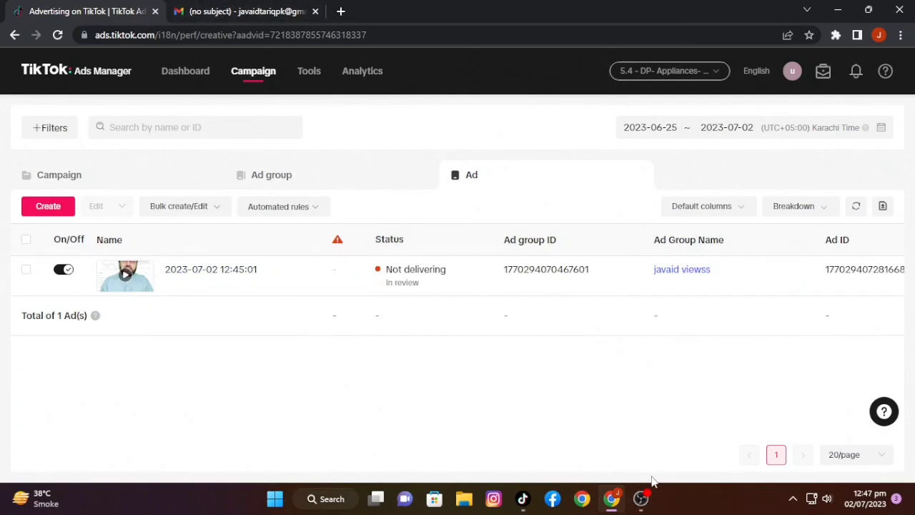
pyautogui.click(522, 499)
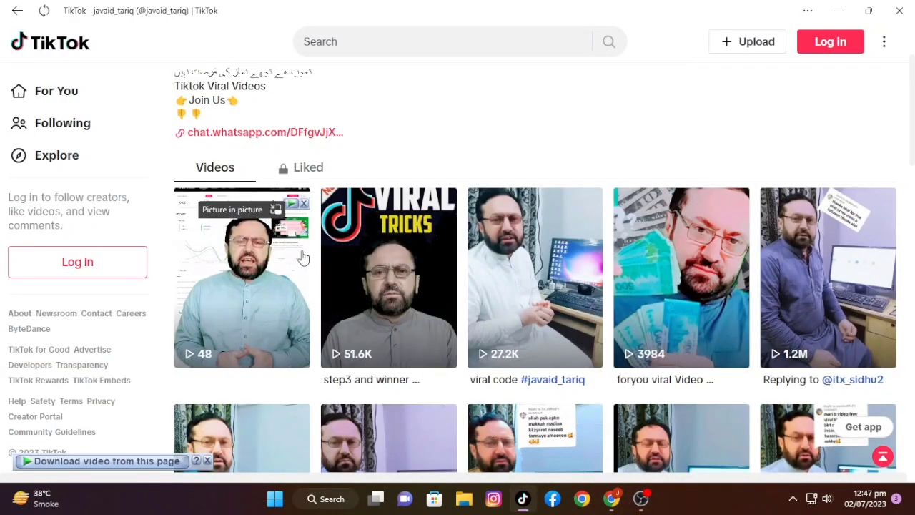
pyautogui.scroll(-1, 303, 257)
pyautogui.scroll(2, 303, 258)
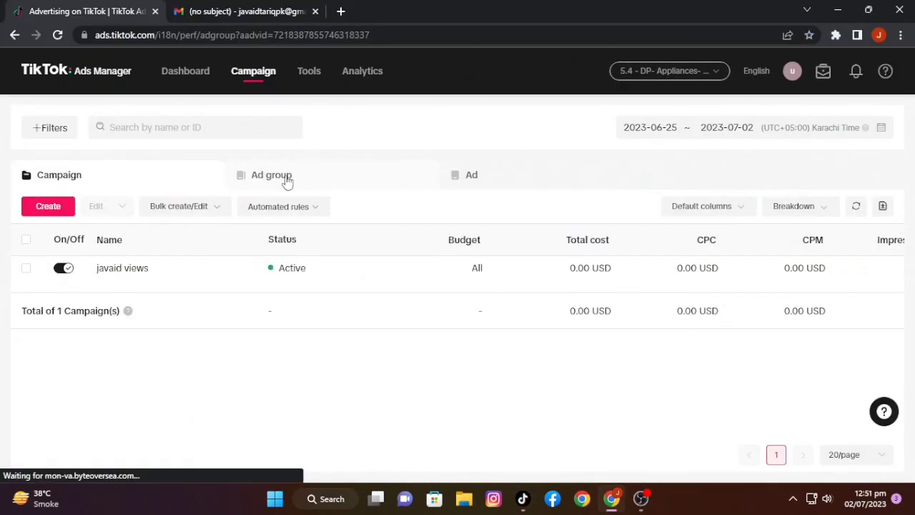
# Return to TikTok Ads Manager, refresh the ad group list, and check the delivery status of the ad group and its ad
pyautogui.click(286, 179)
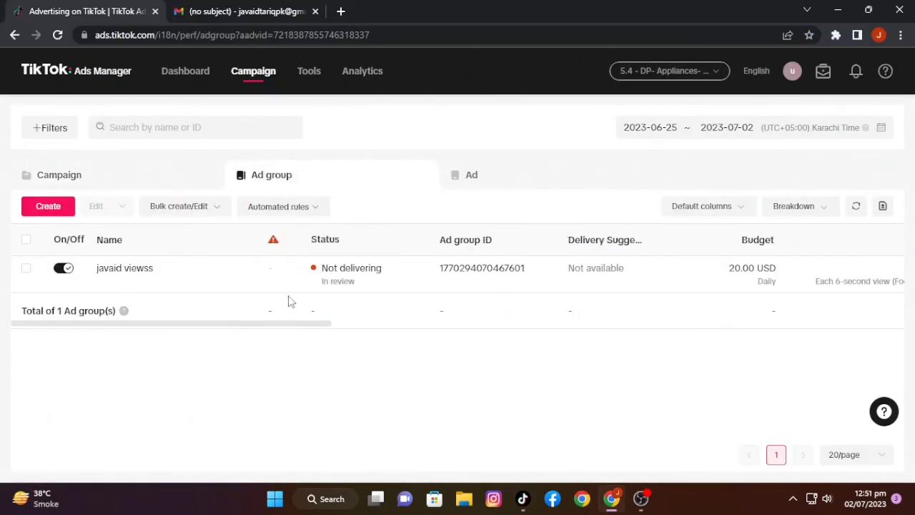
pyautogui.click(858, 208)
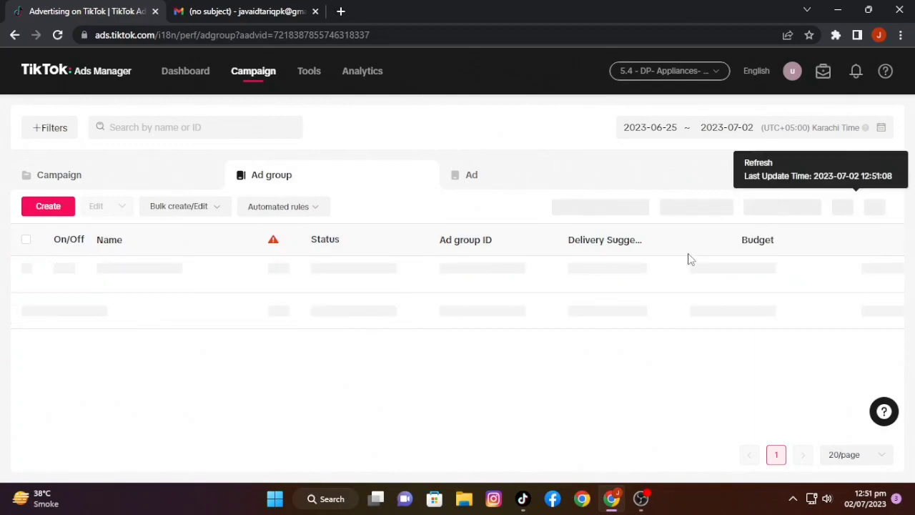
pyautogui.click(484, 178)
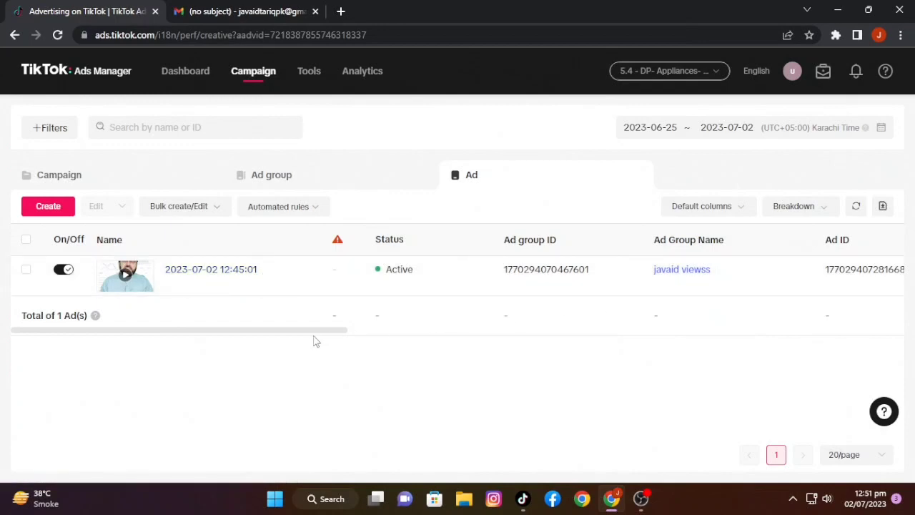
pyautogui.moveTo(286, 334); pyautogui.dragTo(275, 380)
pyautogui.moveTo(296, 334); pyautogui.dragTo(242, 335)
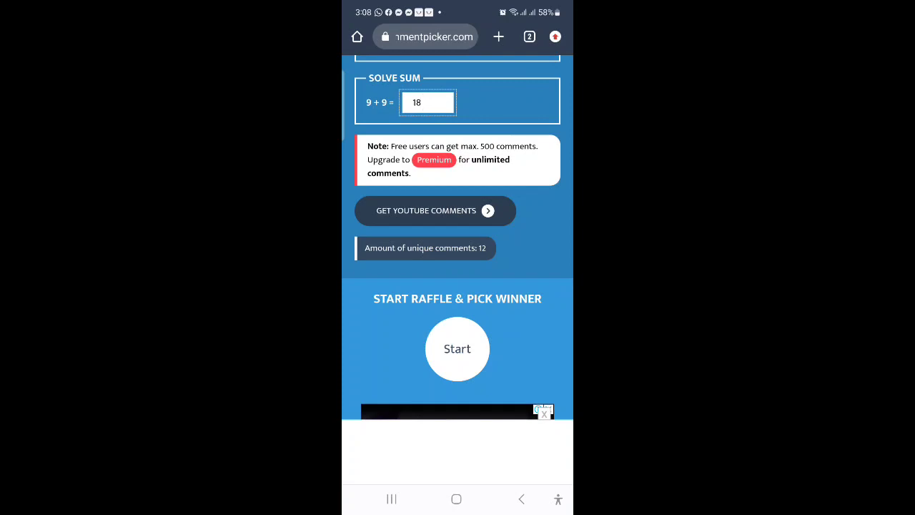
# Start the raffle on the YouTube comment picker website to draw a giveaway winner
pyautogui.scroll(-2, 536, 328)
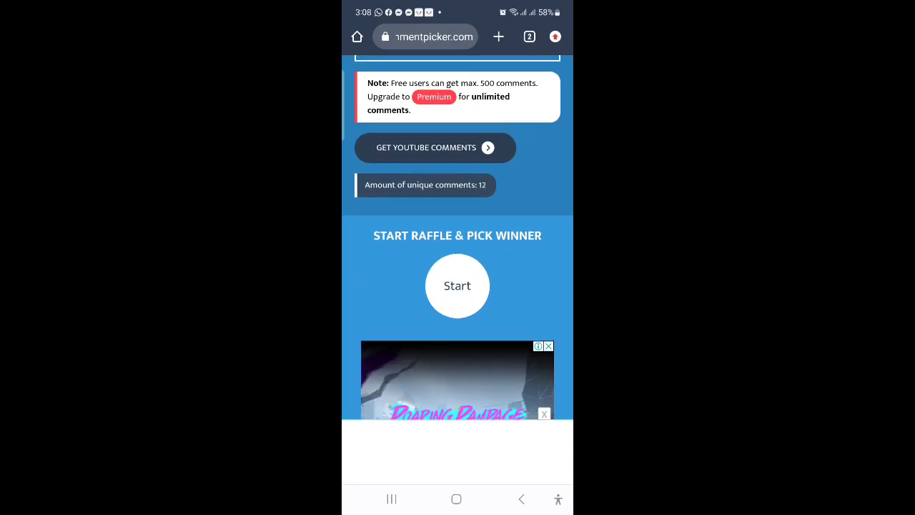
pyautogui.click(458, 286)
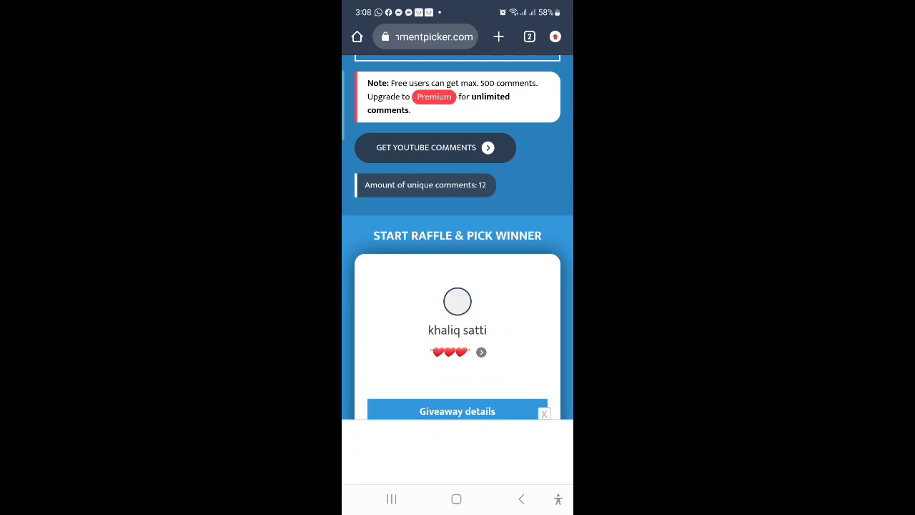